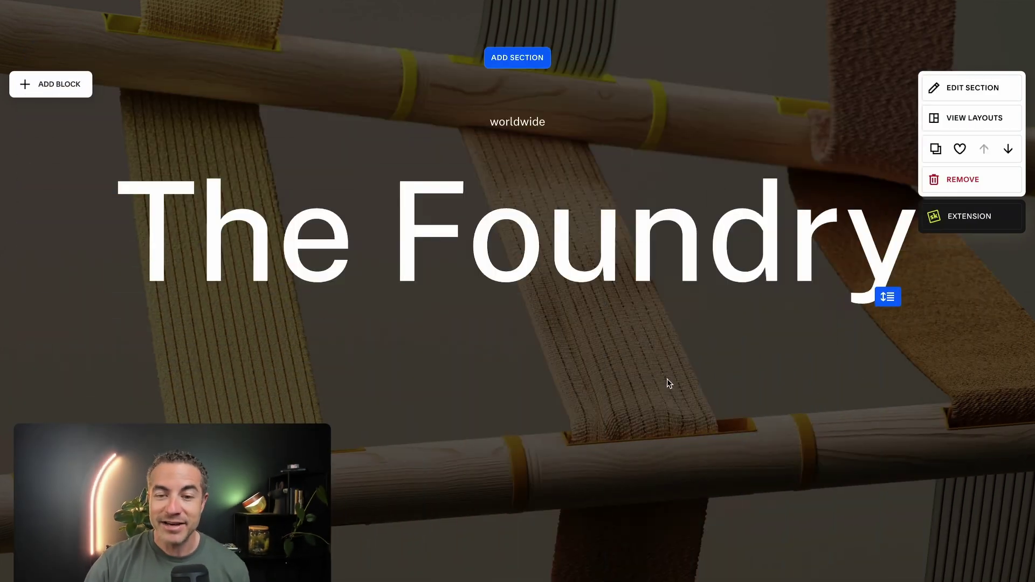
# Step: Look through the stacked two-logo award sections below the hero banner
pyautogui.scroll(-10, 667, 382)
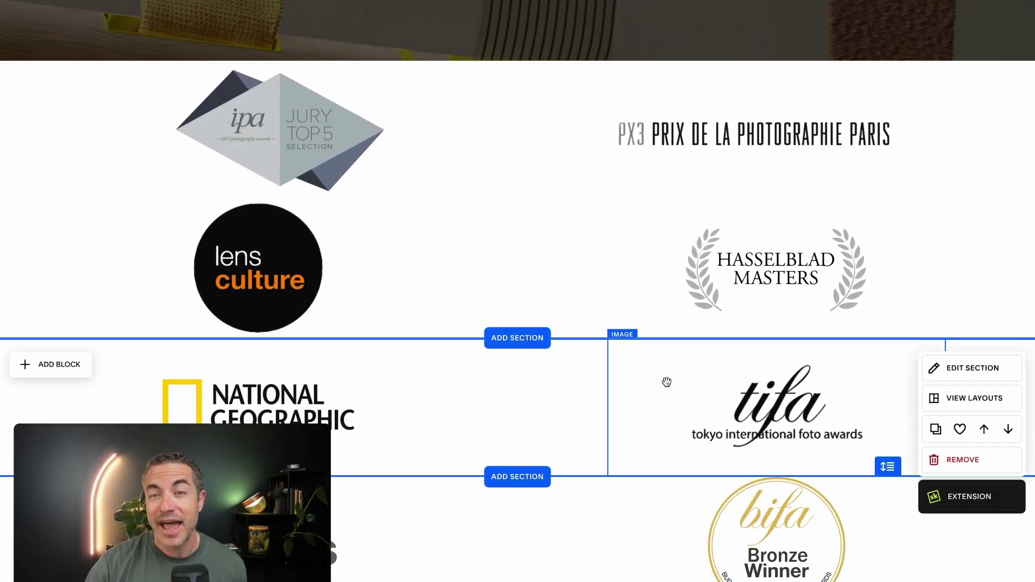
pyautogui.scroll(-2, 667, 383)
pyautogui.scroll(3, 668, 383)
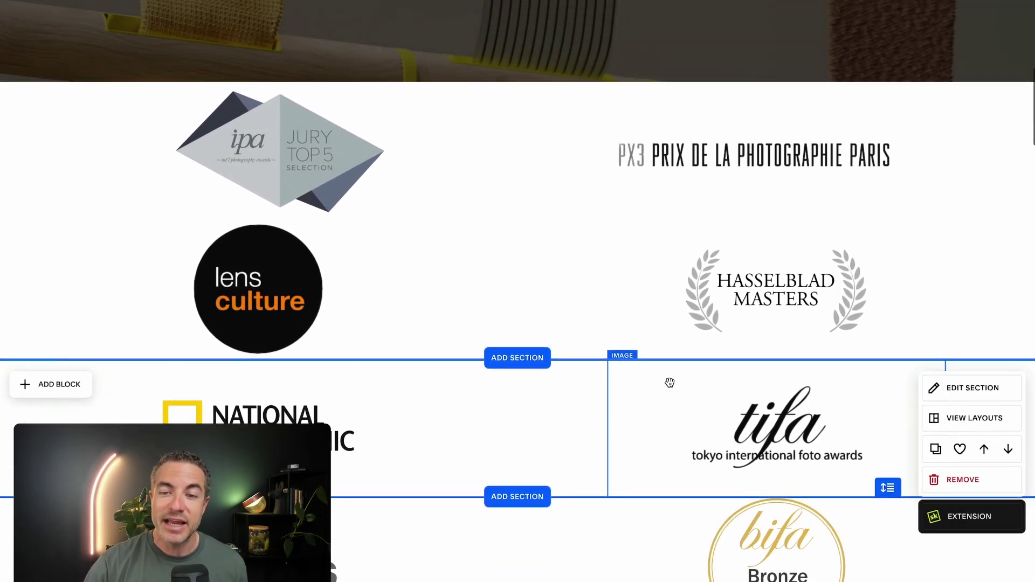
pyautogui.scroll(-2, 481, 337)
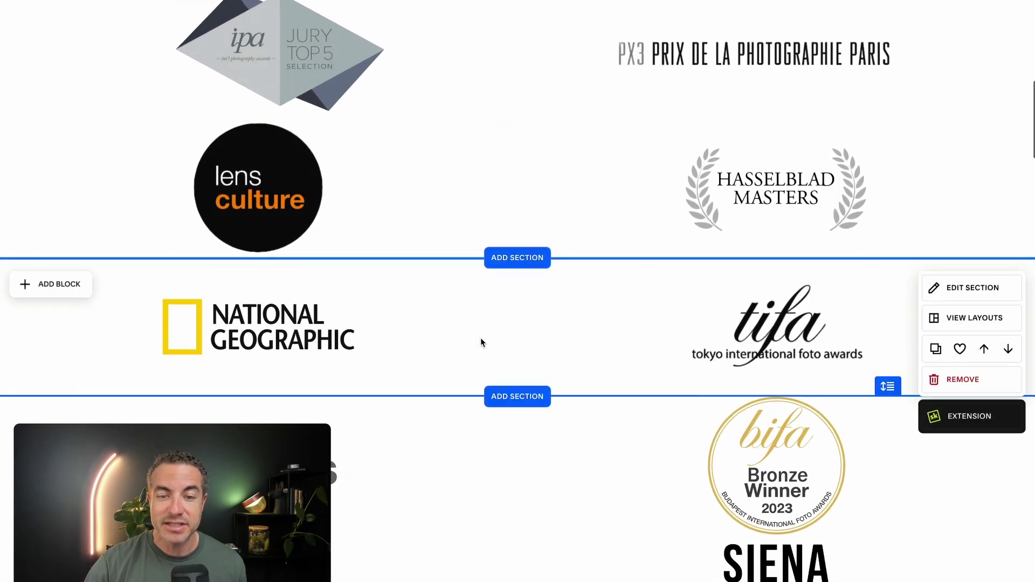
pyautogui.scroll(-4, 475, 345)
pyautogui.scroll(4, 478, 377)
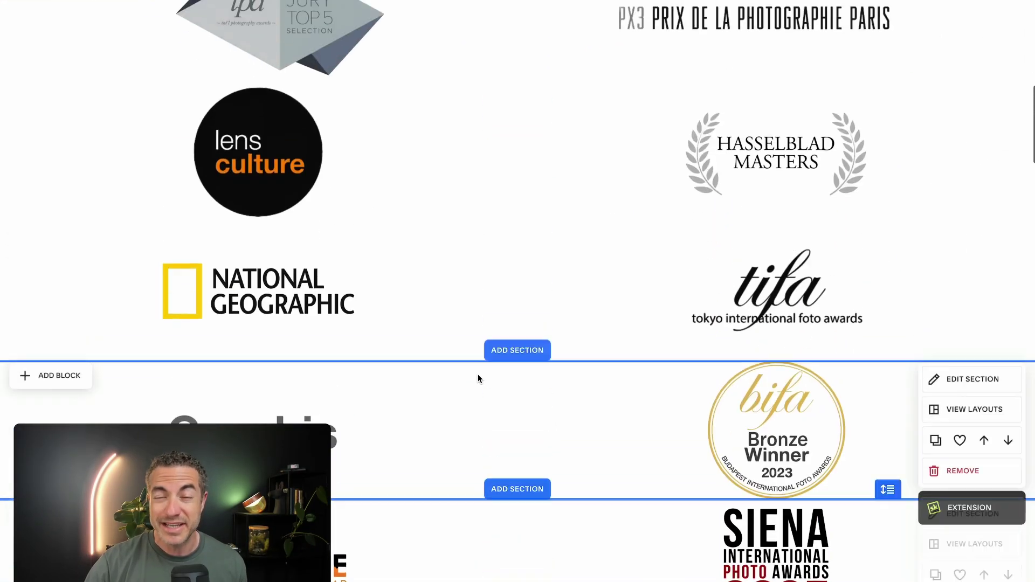
pyautogui.scroll(4, 478, 377)
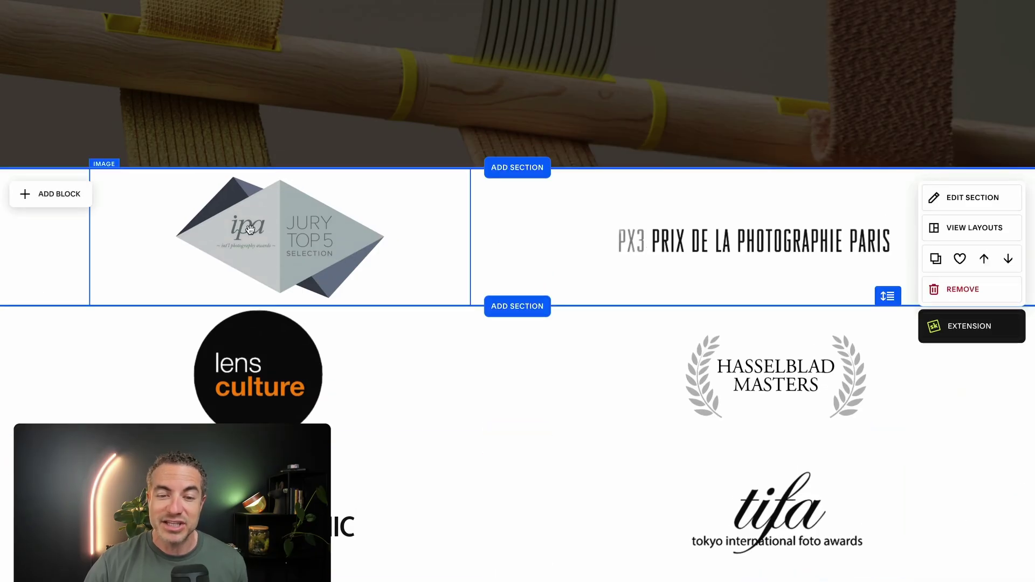
# Step: Review the image, link, filename and alt text settings of the IPA Jury Top 5 logo and close them
pyautogui.click(357, 252)
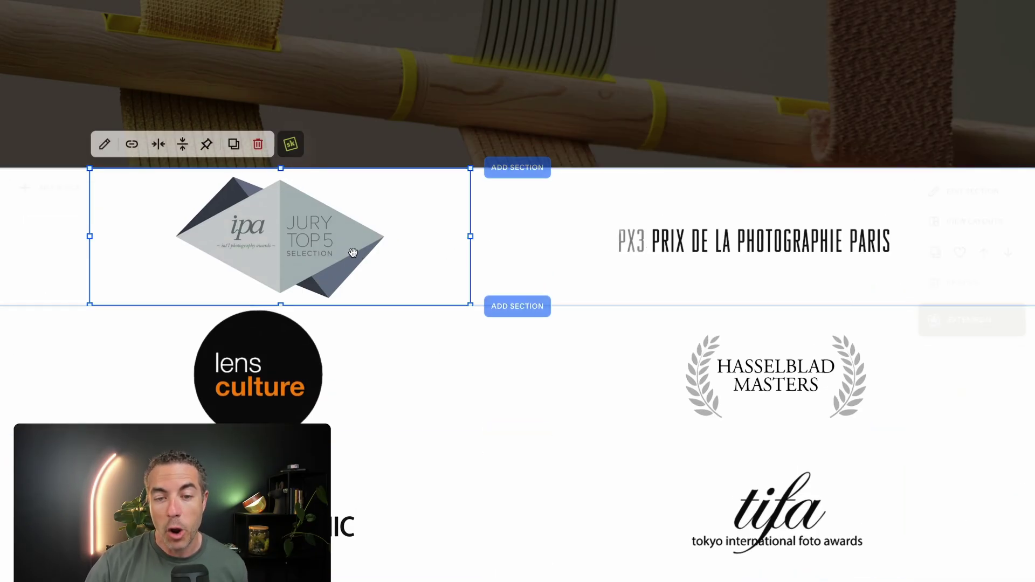
pyautogui.click(102, 143)
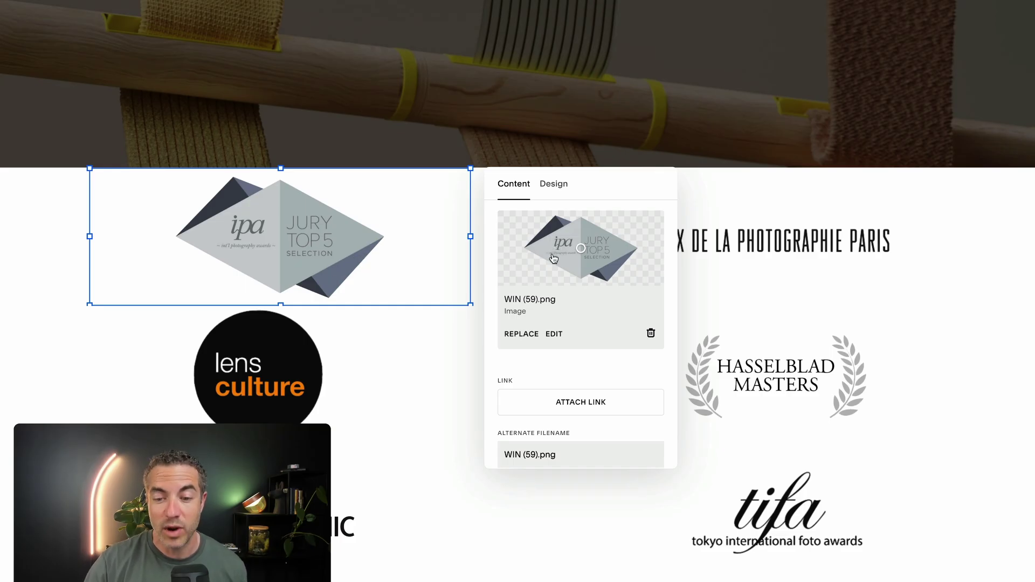
pyautogui.scroll(-3, 624, 338)
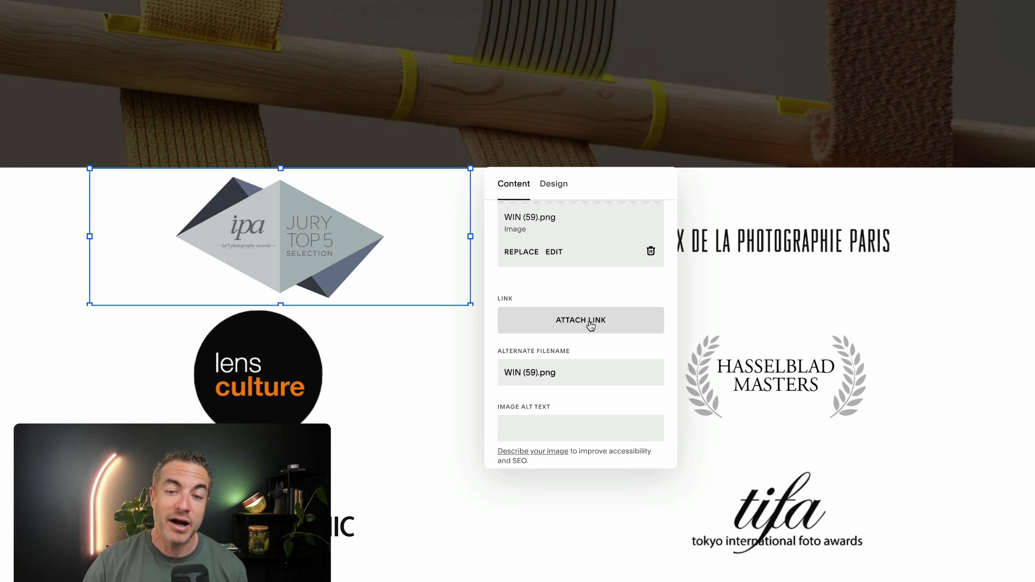
pyautogui.scroll(-1, 584, 329)
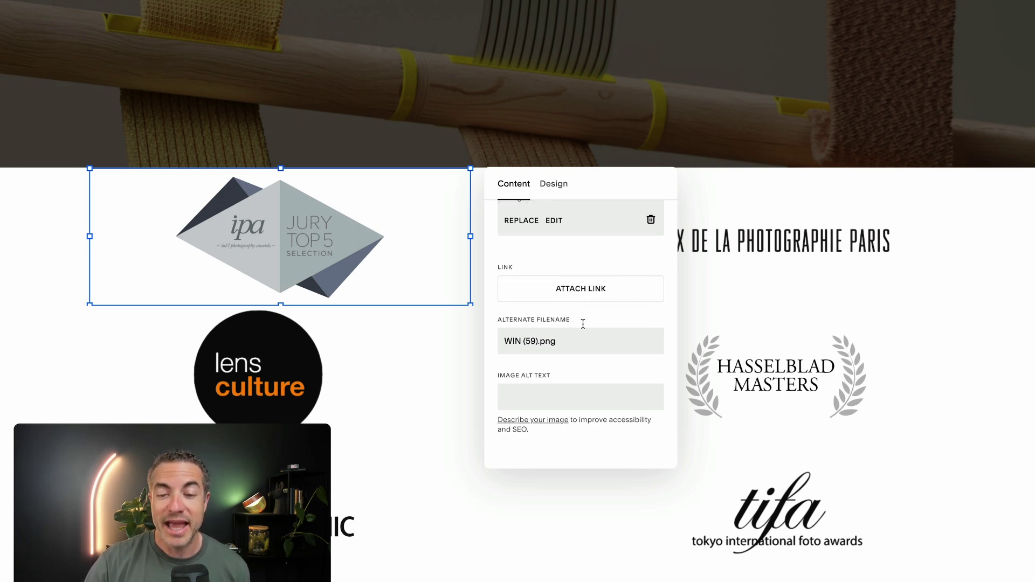
pyautogui.scroll(2, 584, 323)
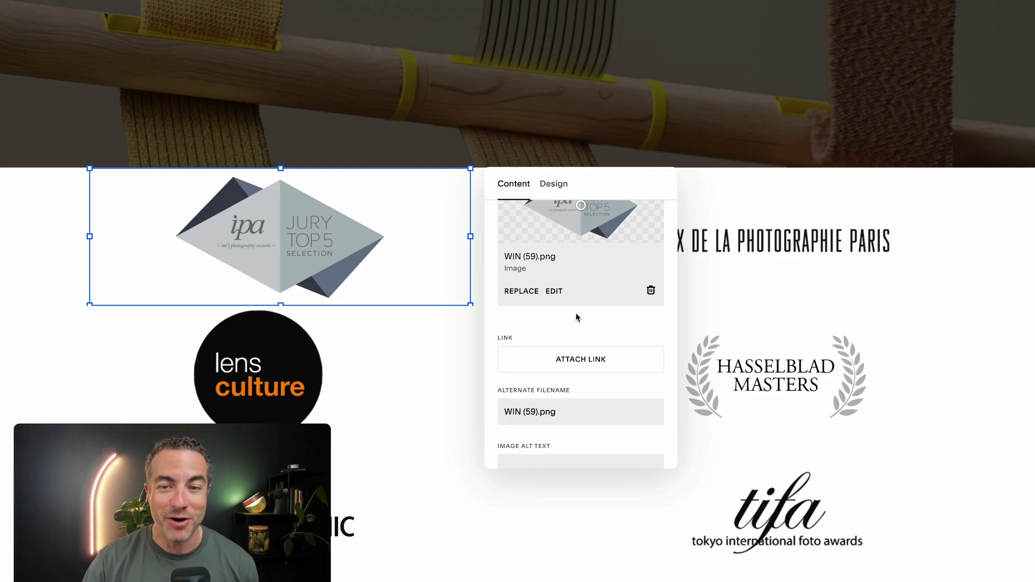
pyautogui.scroll(1, 589, 321)
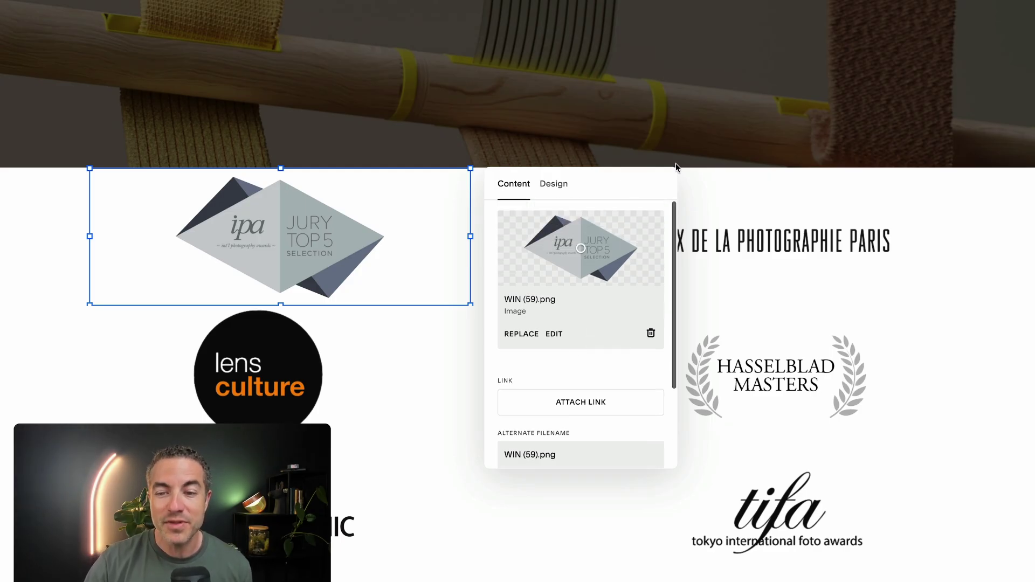
pyautogui.click(436, 250)
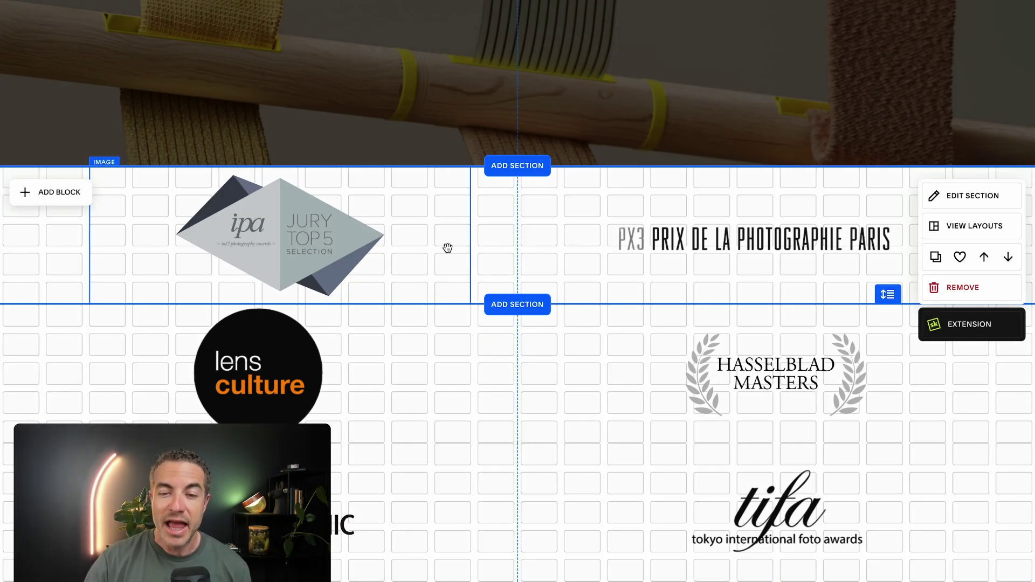
# Step: Try the Fill Screen option on the first logo section and switch it back off
pyautogui.click(970, 197)
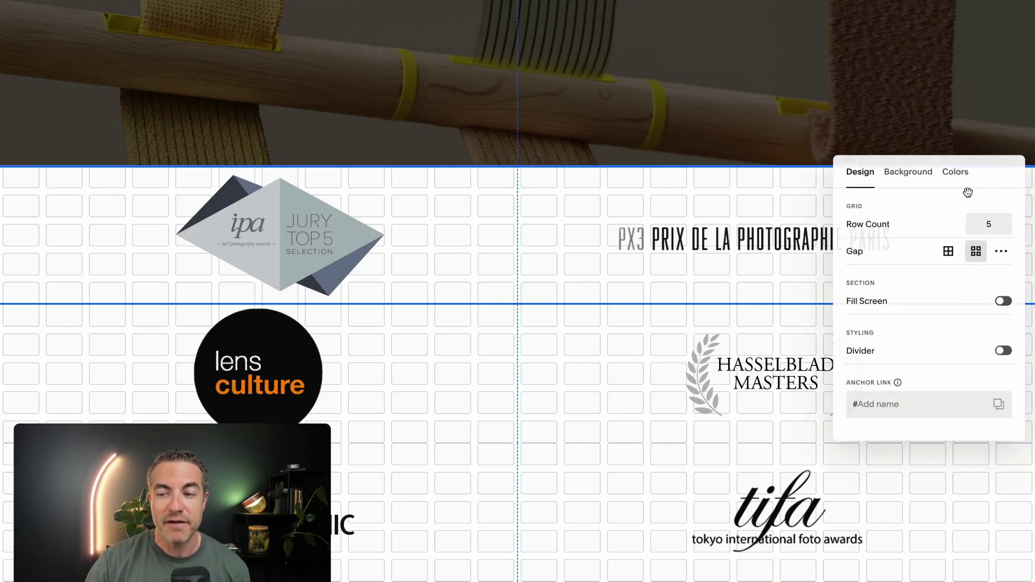
pyautogui.click(1004, 301)
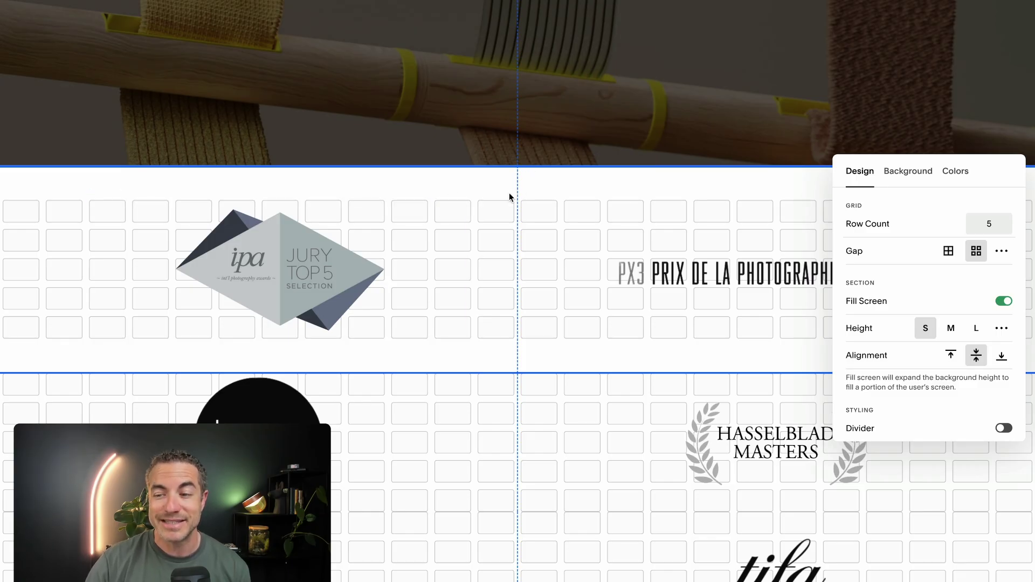
pyautogui.click(1003, 302)
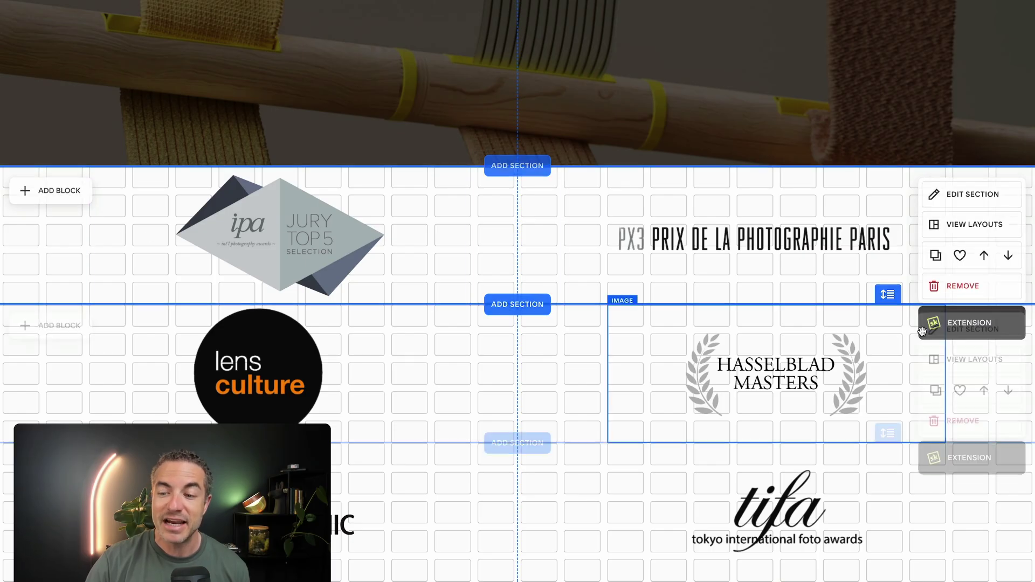
# Step: Switch Full Width Grid off and back on in the first logo section's extension layout settings and apply
pyautogui.click(973, 325)
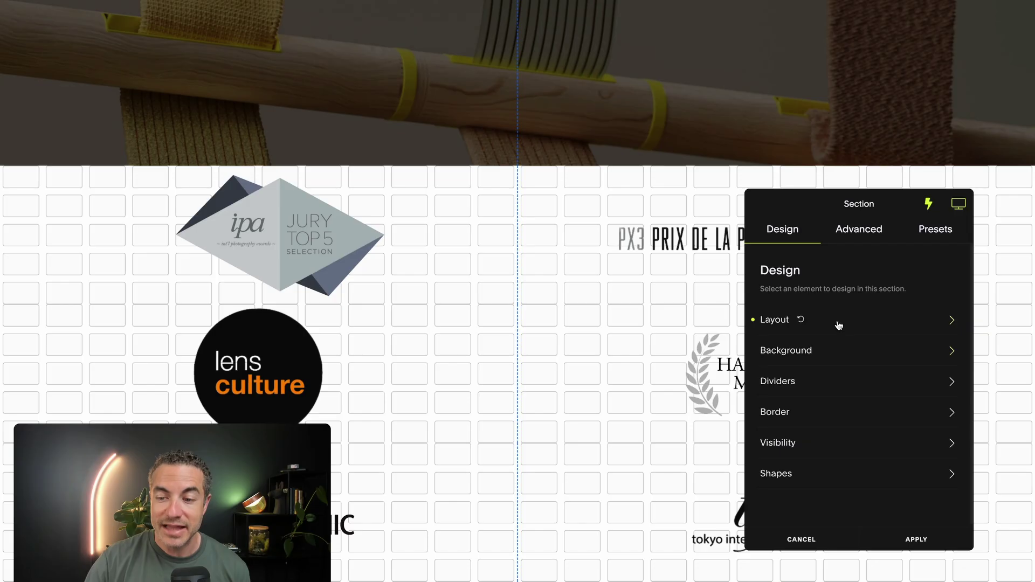
pyautogui.click(839, 325)
pyautogui.scroll(-2, 857, 375)
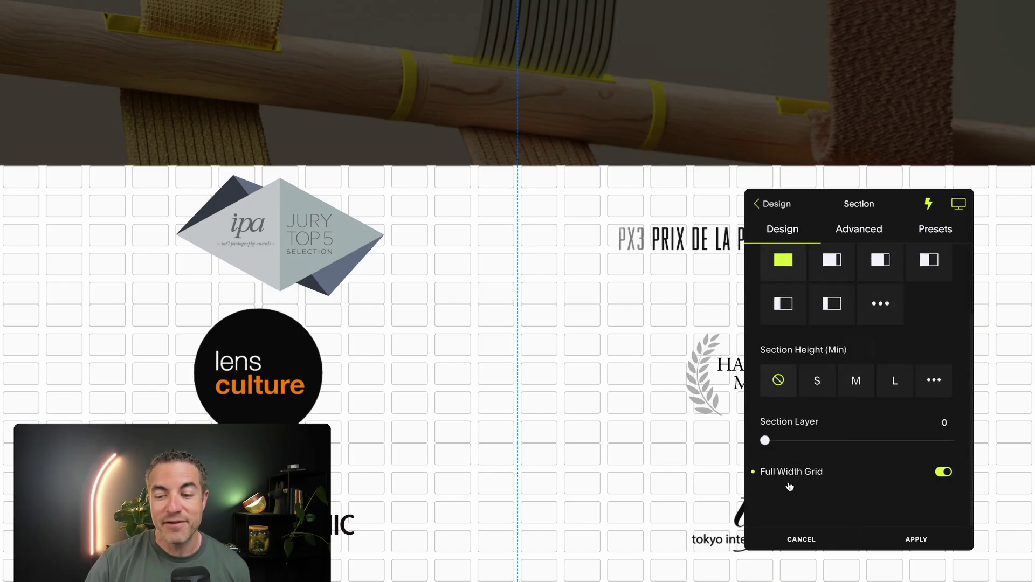
pyautogui.click(943, 473)
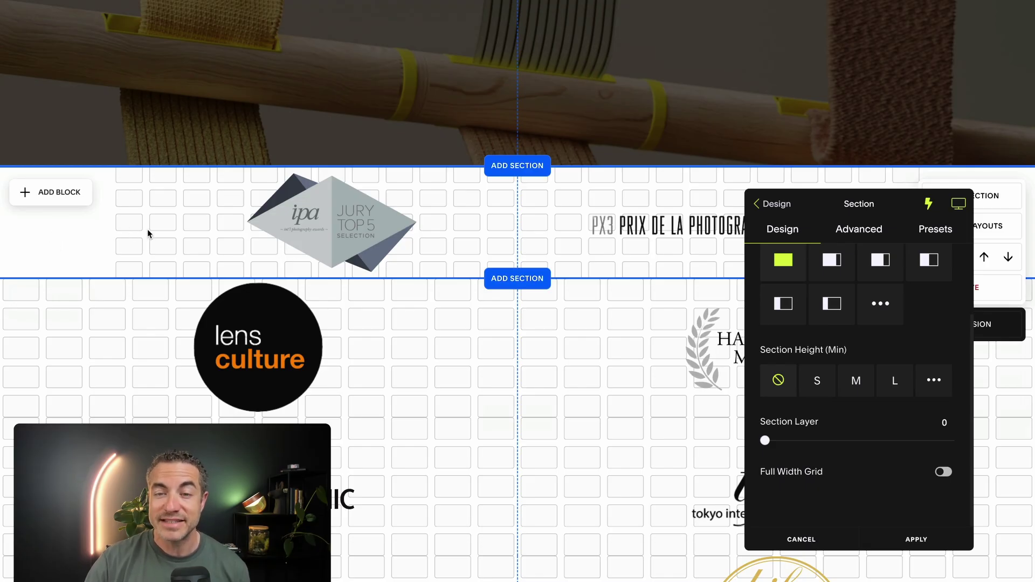
pyautogui.click(942, 472)
pyautogui.moveTo(537, 311)
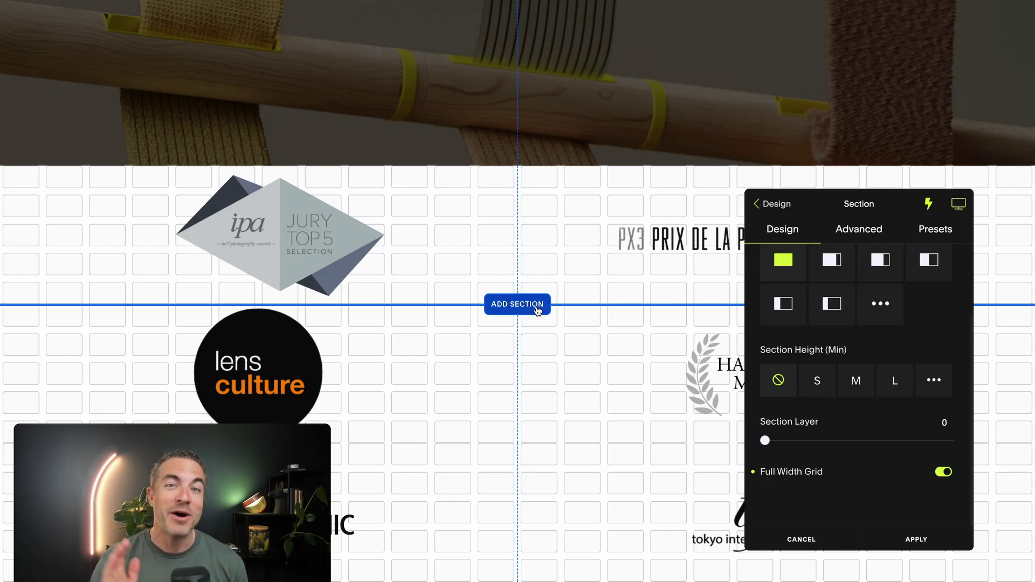
pyautogui.click(916, 539)
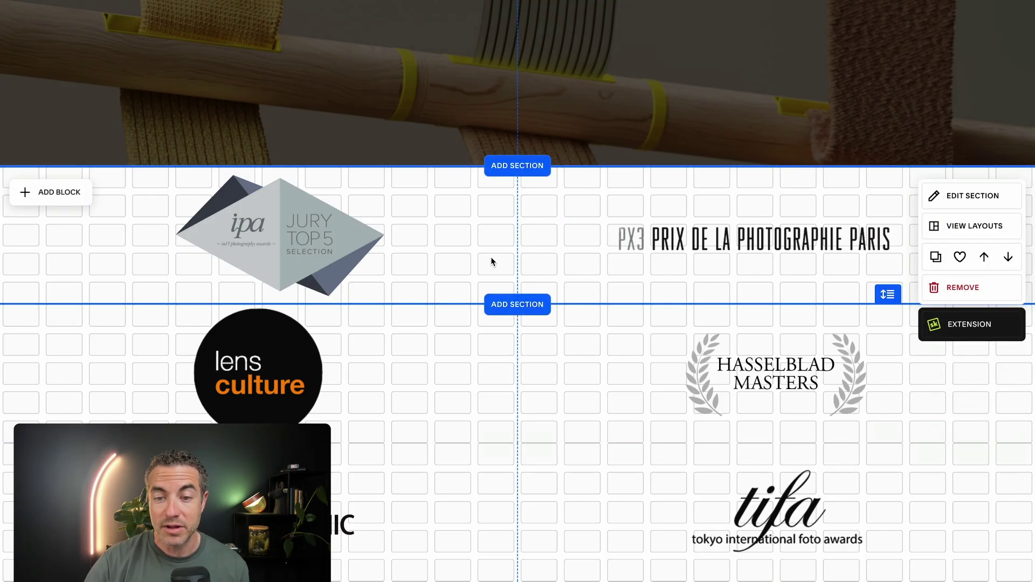
# Step: Narrow the IPA and PX3 logo blocks from their inner edges to line up with the logos in the sections below
pyautogui.click(461, 232)
pyautogui.moveTo(469, 234); pyautogui.dragTo(425, 235)
pyautogui.click(571, 246)
pyautogui.moveTo(571, 246); pyautogui.dragTo(608, 238)
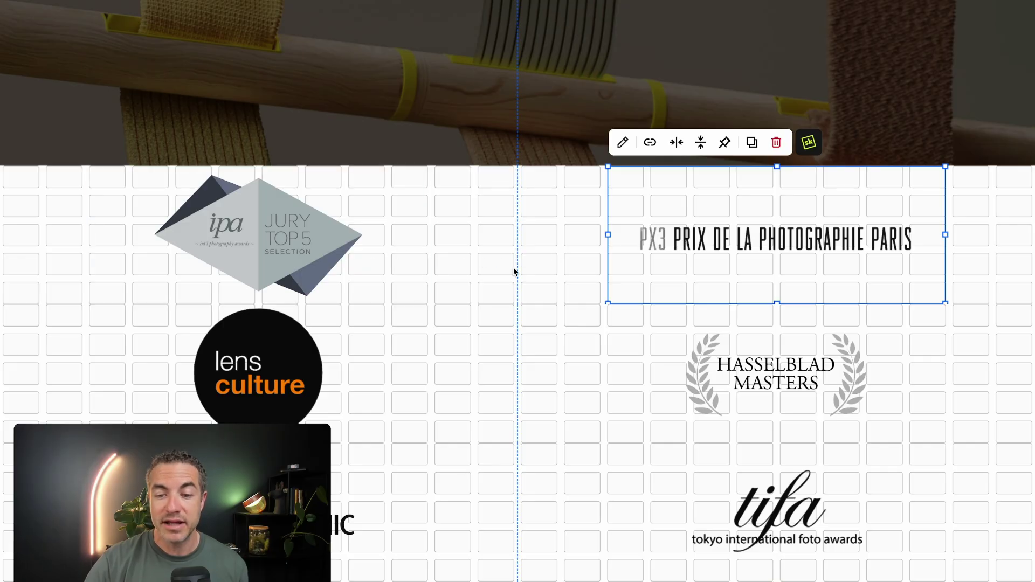
# Step: Switch to the mobile layout and place the IPA and PX3 logos side by side in the first logo section
pyautogui.scroll(-1, 431, 288)
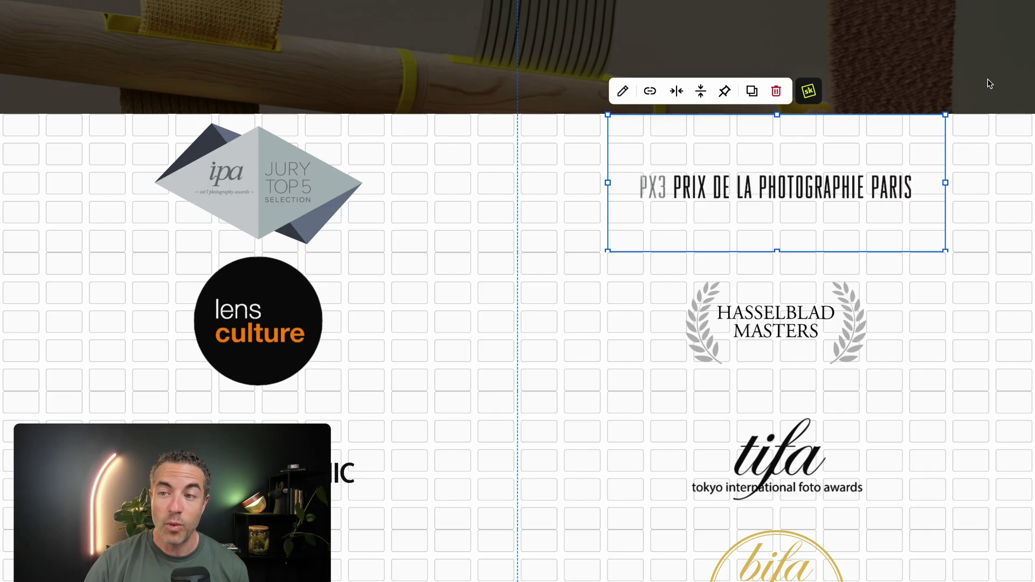
pyautogui.click(992, 9)
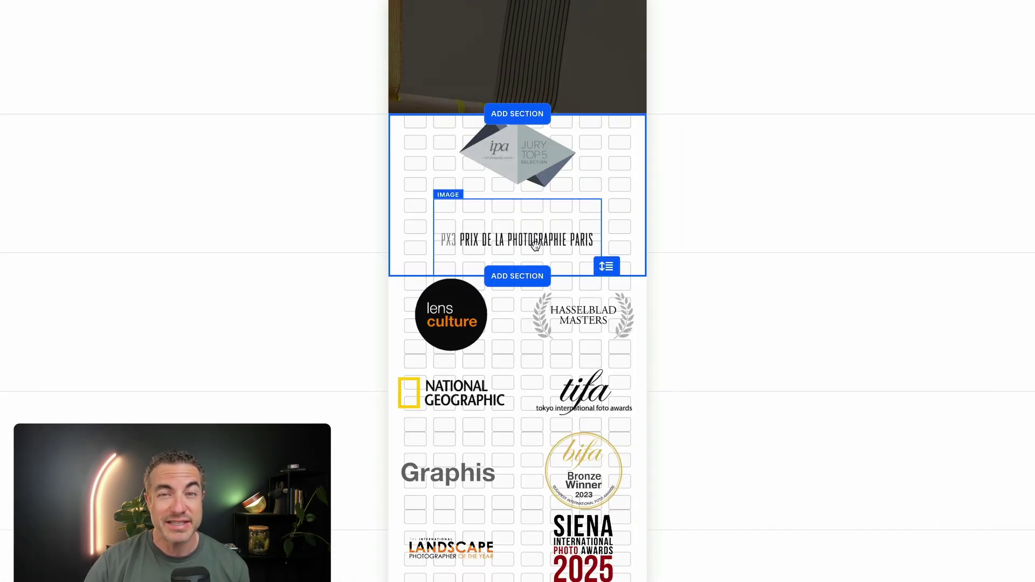
pyautogui.click(518, 148)
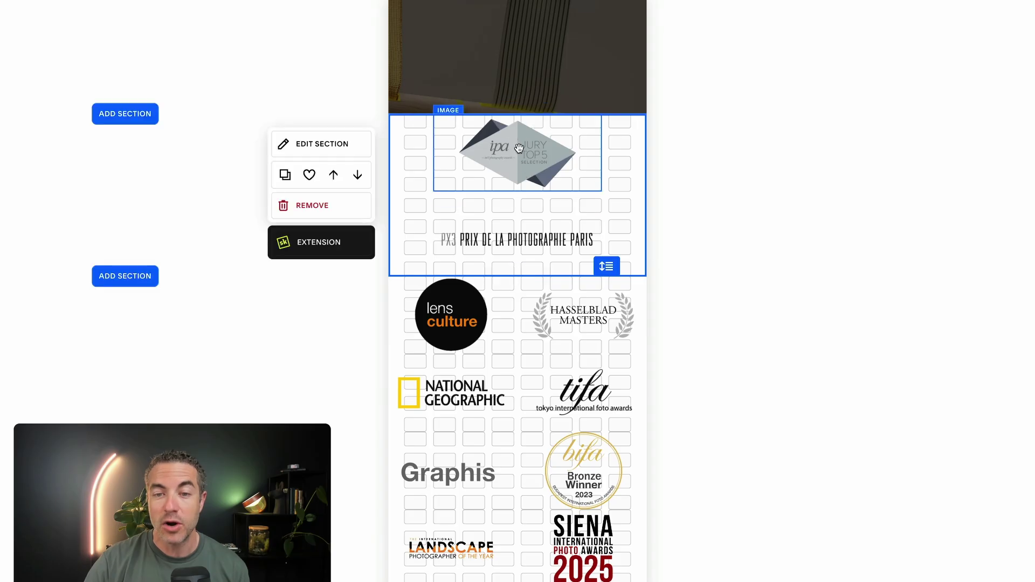
pyautogui.moveTo(517, 148); pyautogui.dragTo(474, 148)
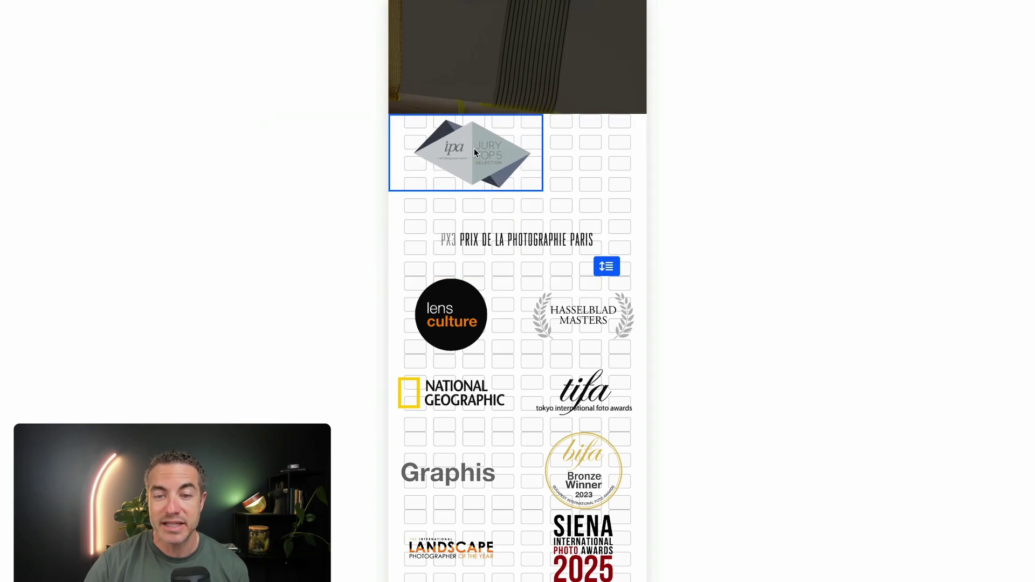
pyautogui.moveTo(488, 222); pyautogui.dragTo(539, 146)
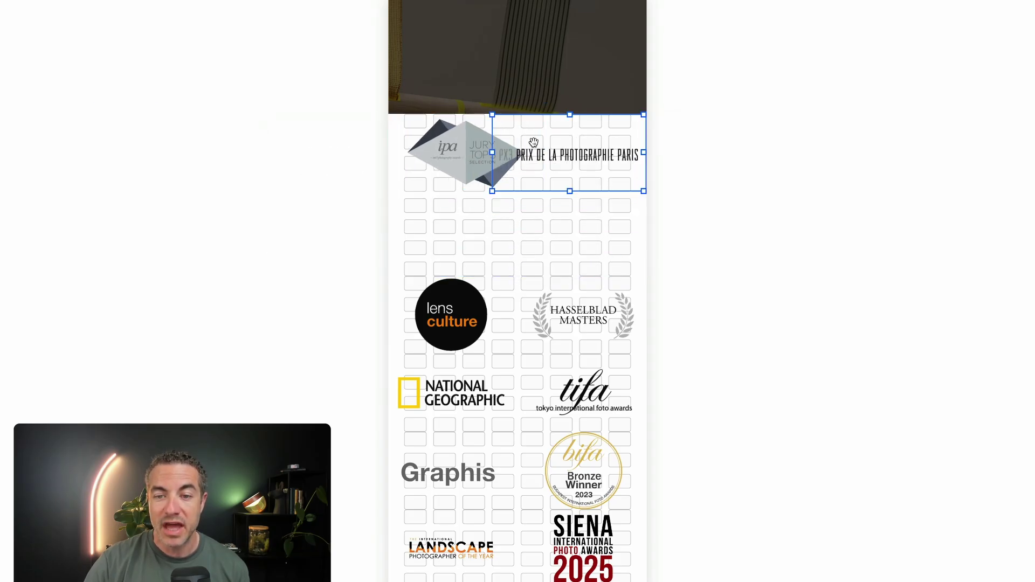
# Step: Resize both mobile logo blocks so they do not overlap, and shorten the section to fit the single logo row
pyautogui.click(535, 156)
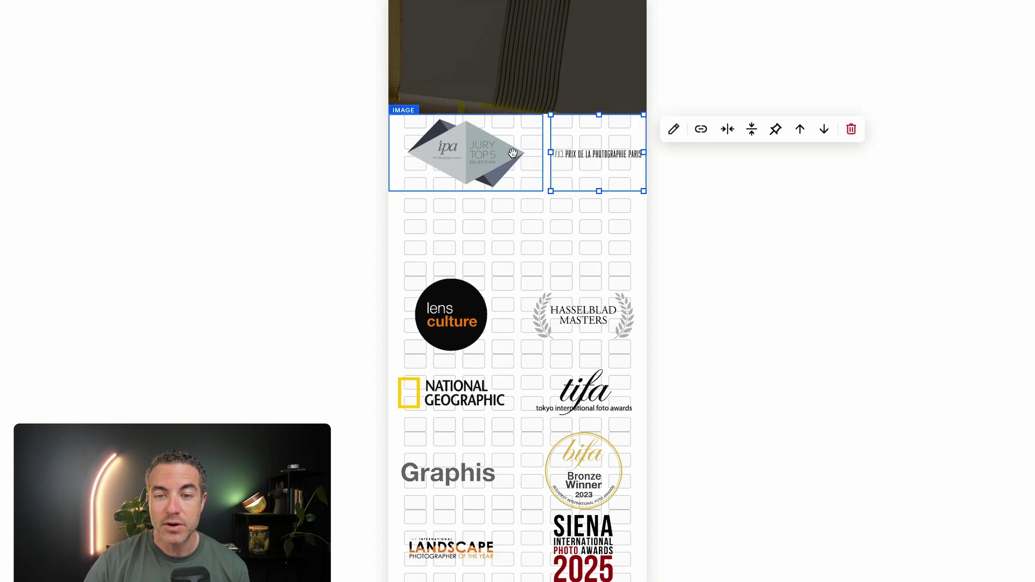
pyautogui.moveTo(536, 155); pyautogui.dragTo(521, 154)
pyautogui.click(551, 152)
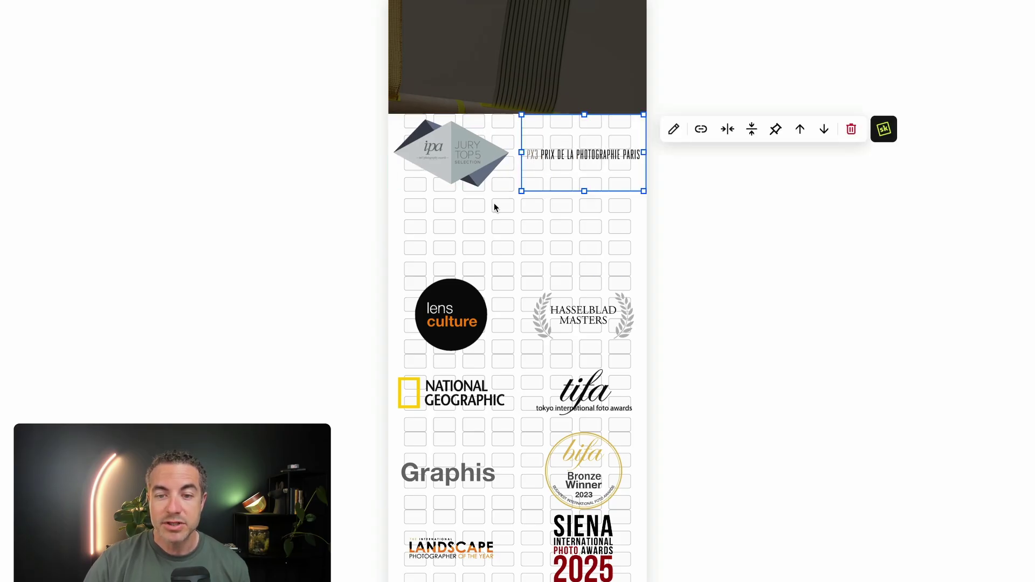
pyautogui.moveTo(608, 266); pyautogui.dragTo(605, 190)
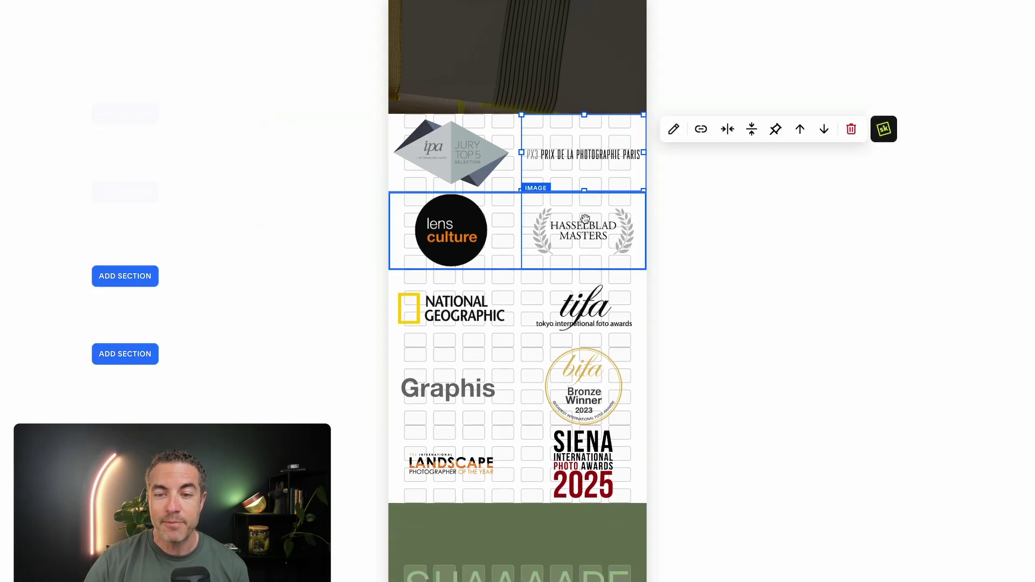
pyautogui.click(411, 152)
pyautogui.moveTo(412, 151); pyautogui.dragTo(401, 149)
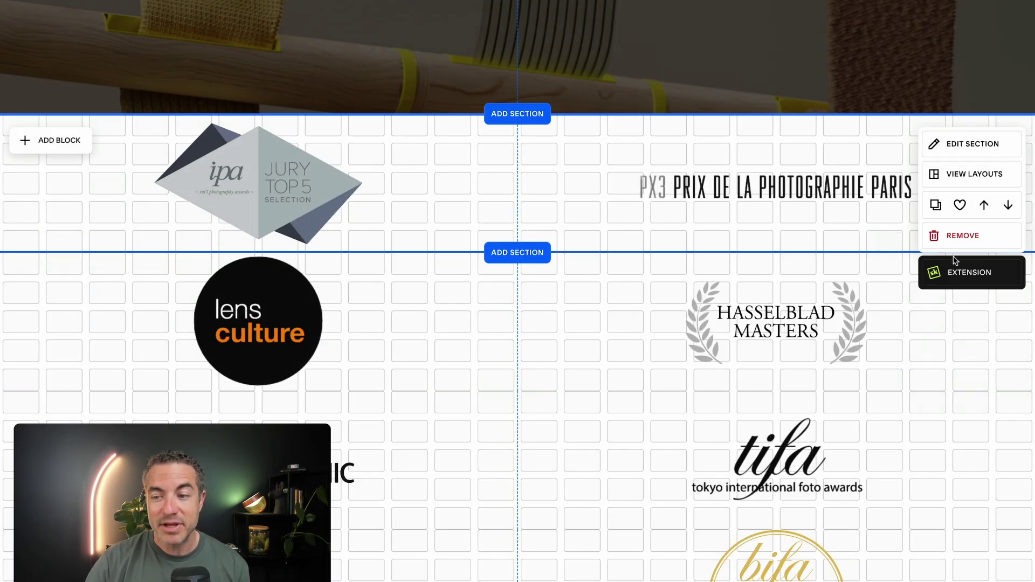
# Step: Enable the advanced Section Slider for the first logo section in the desktop layout and review its slide options
pyautogui.click(960, 277)
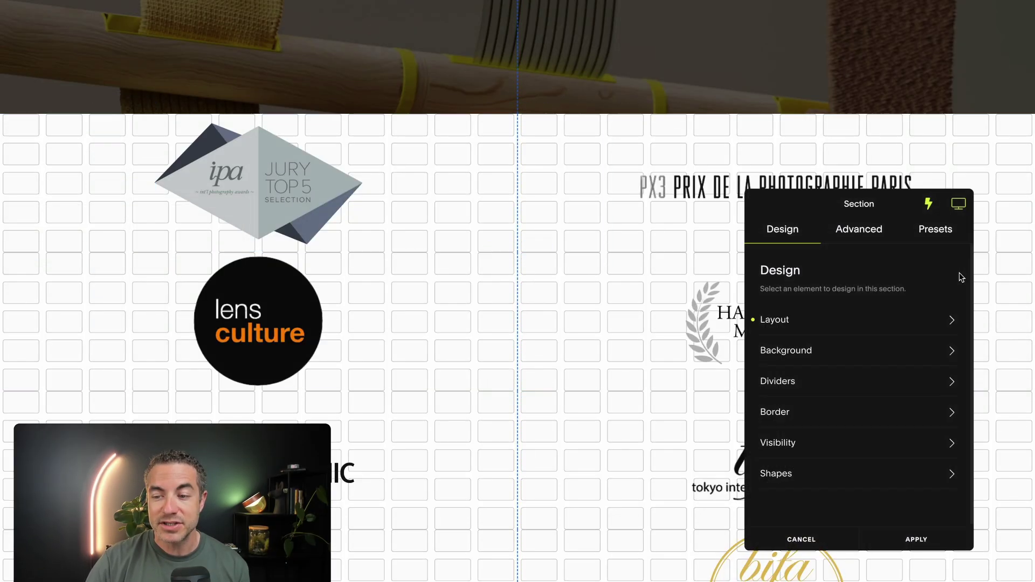
pyautogui.click(858, 236)
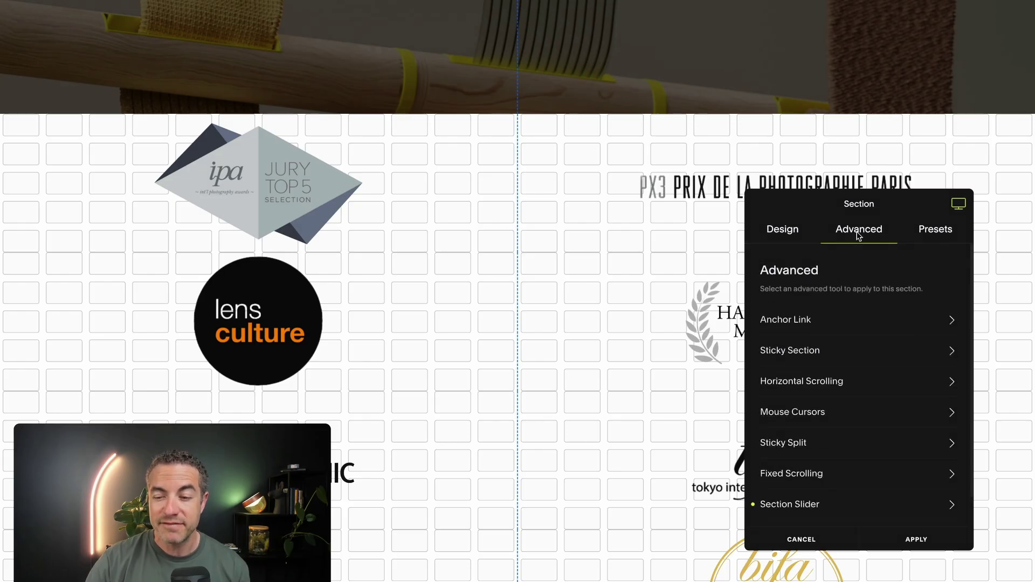
pyautogui.click(872, 505)
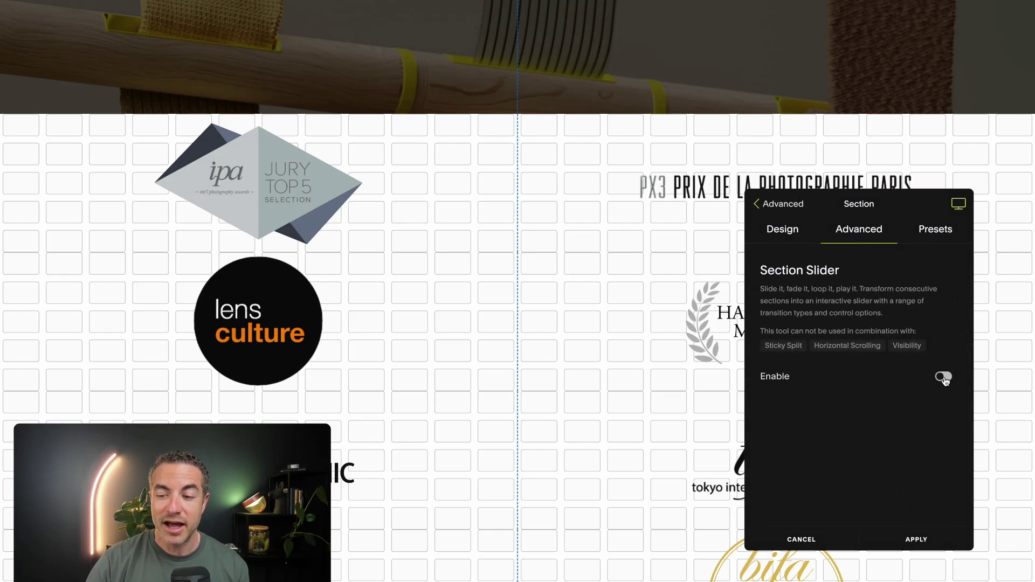
pyautogui.click(944, 377)
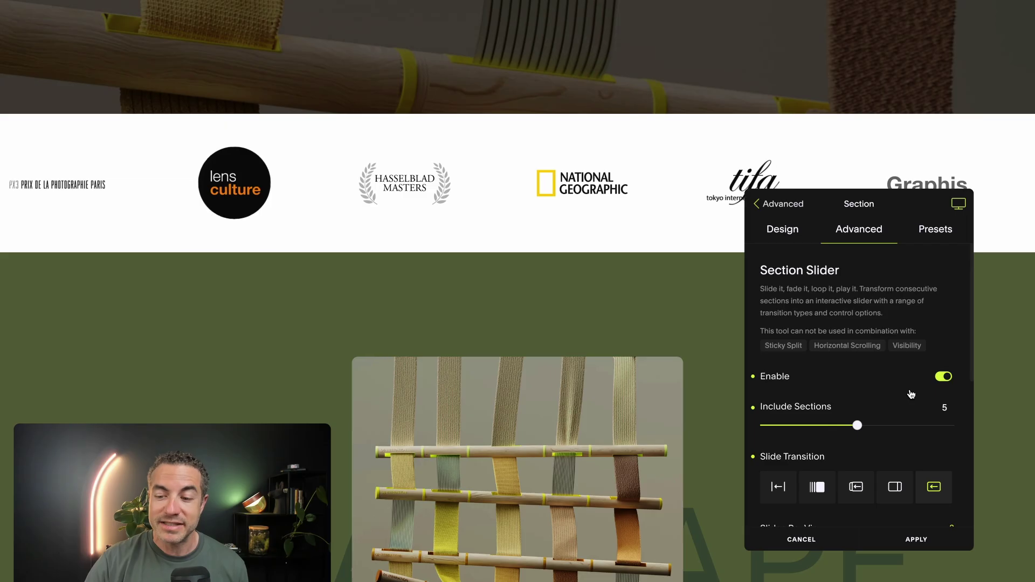
pyautogui.scroll(-2, 910, 394)
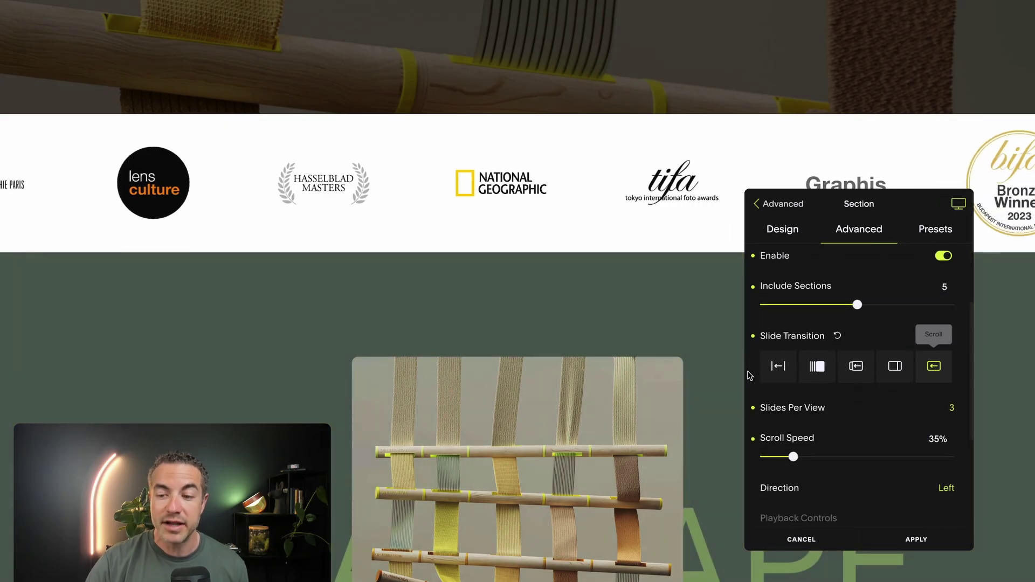
# Step: Try the Slide transition, return the slider to Scroll, and show 4 slides per view on desktop
pyautogui.click(780, 371)
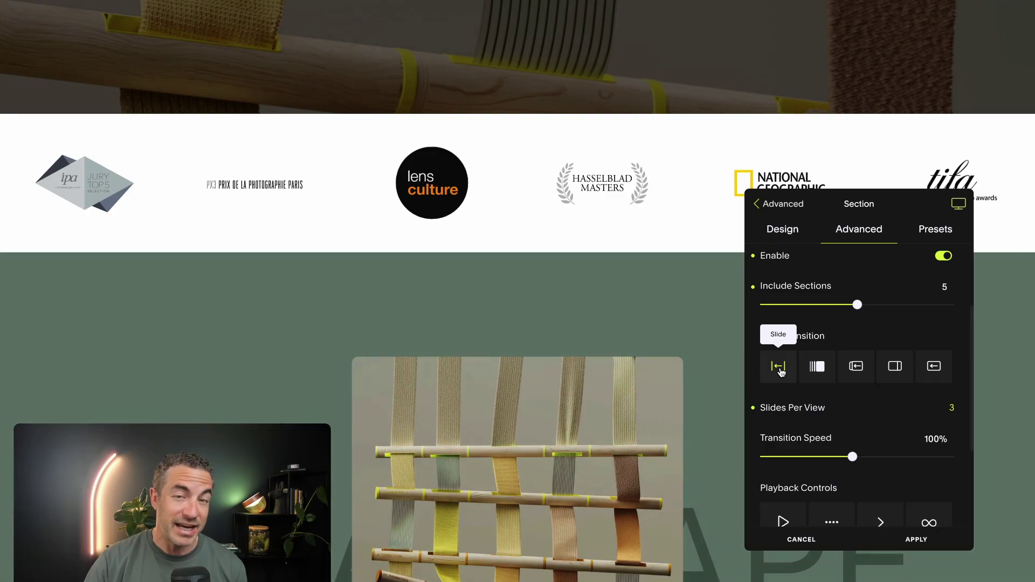
pyautogui.click(938, 371)
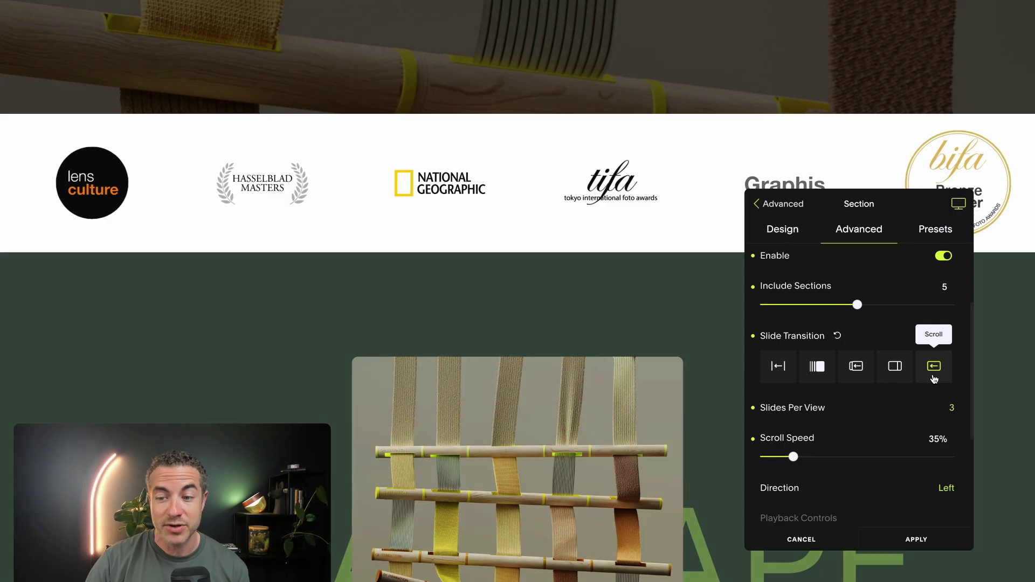
pyautogui.moveTo(925, 408)
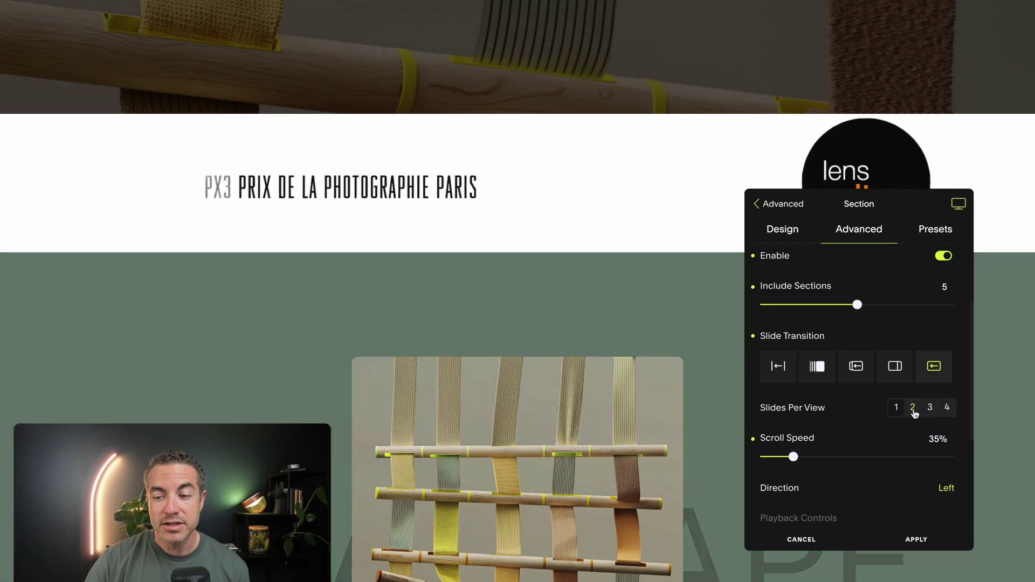
pyautogui.click(913, 408)
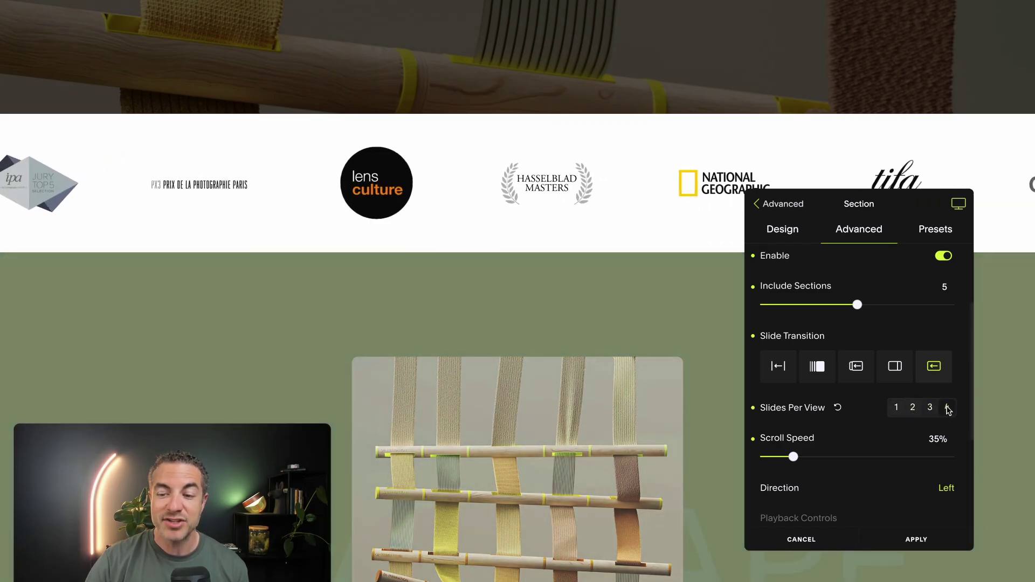
pyautogui.click(948, 410)
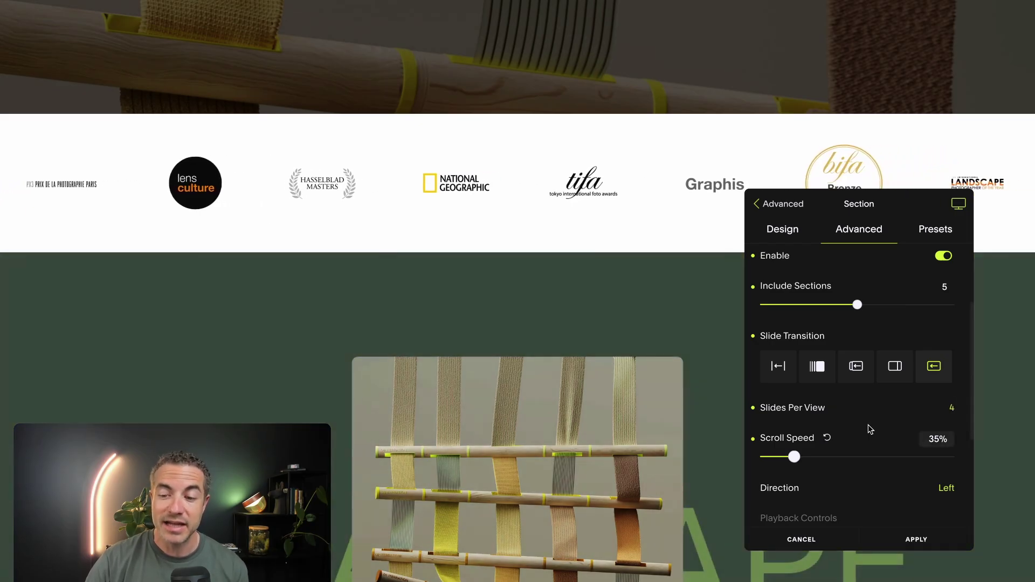
# Step: Set the slider's scroll speed to 50% and keep its direction as Left after previewing Right
pyautogui.scroll(-1, 816, 443)
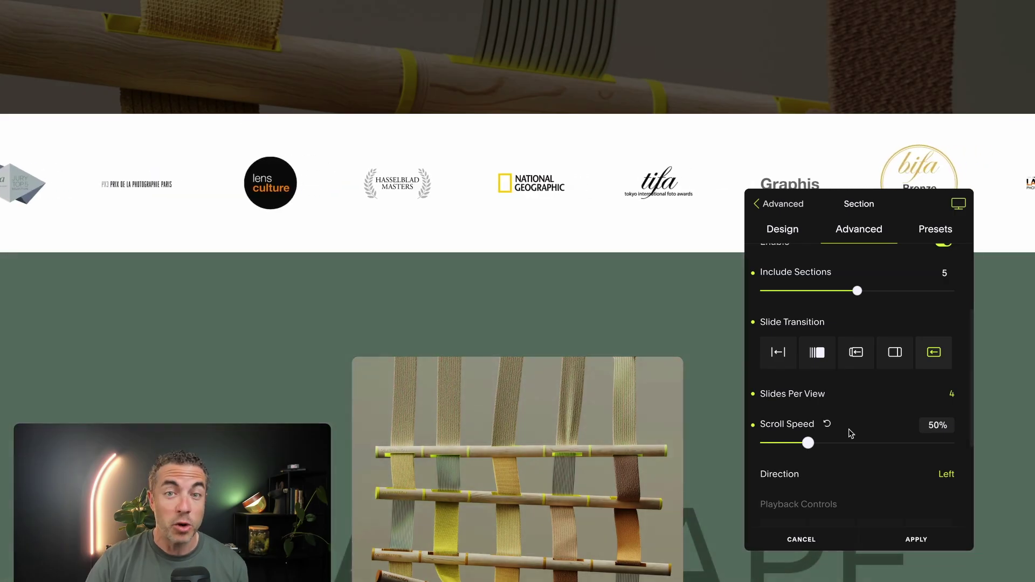
pyautogui.scroll(-3, 880, 439)
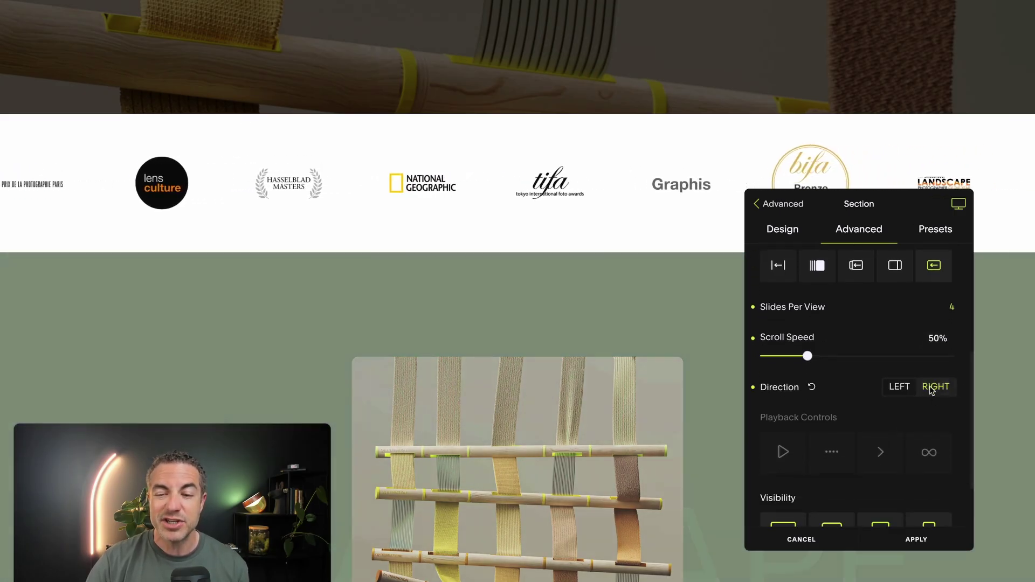
pyautogui.click(905, 397)
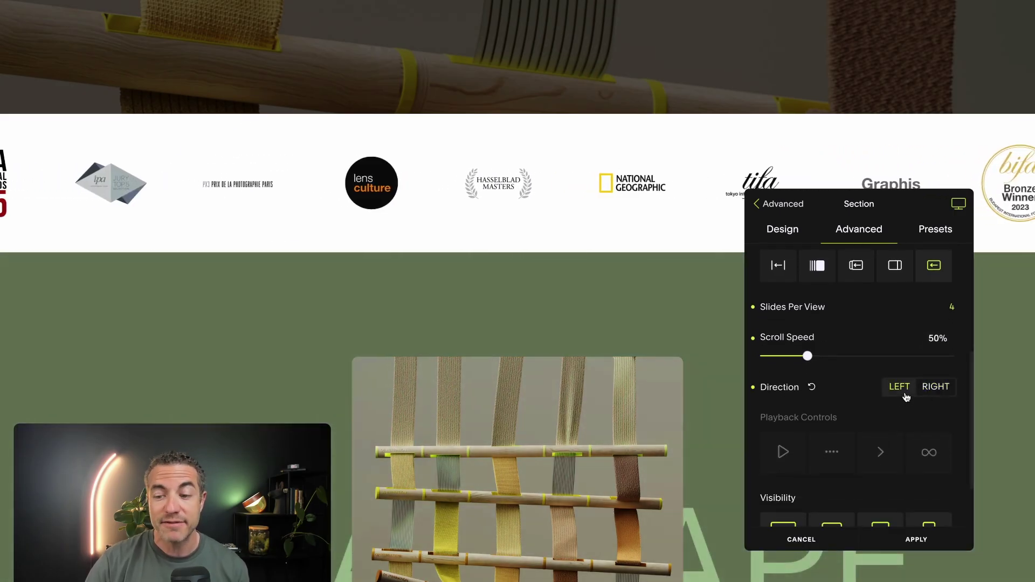
pyautogui.click(905, 393)
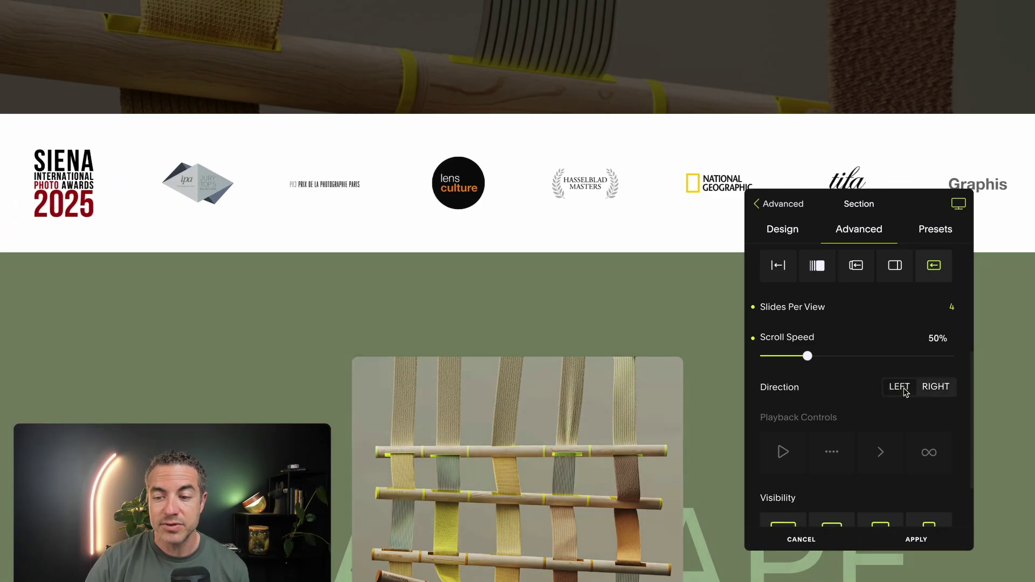
# Step: Try including only 4 sections in the slider and restore the count to 5
pyautogui.scroll(1, 894, 397)
pyautogui.scroll(3, 894, 393)
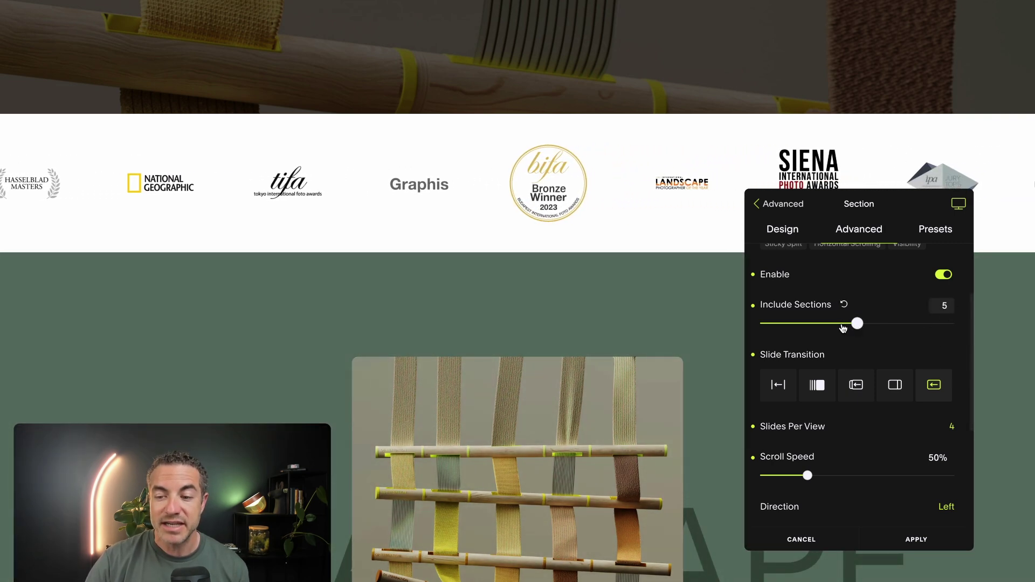
pyautogui.moveTo(843, 326); pyautogui.dragTo(826, 324)
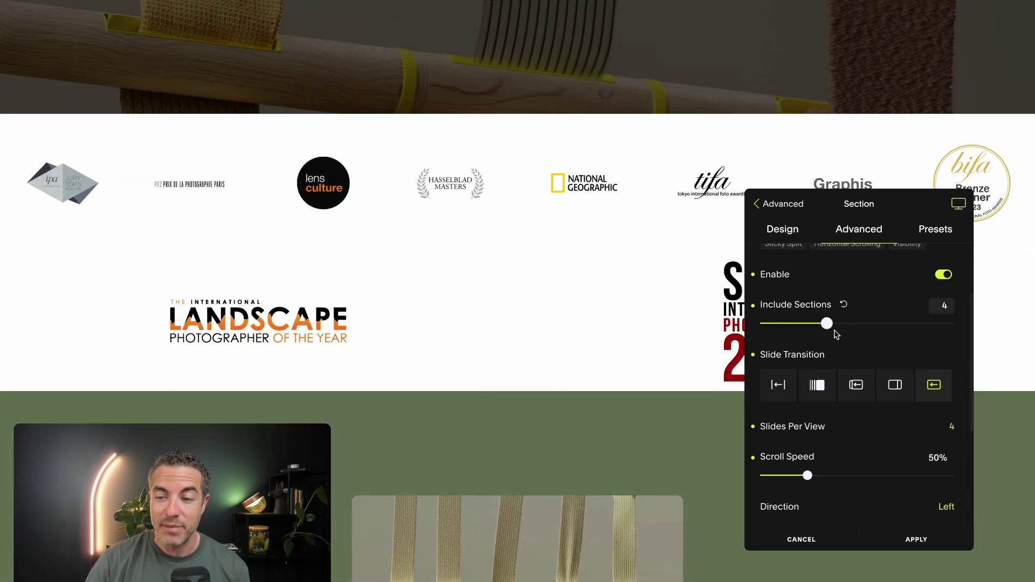
pyautogui.moveTo(837, 325); pyautogui.dragTo(855, 324)
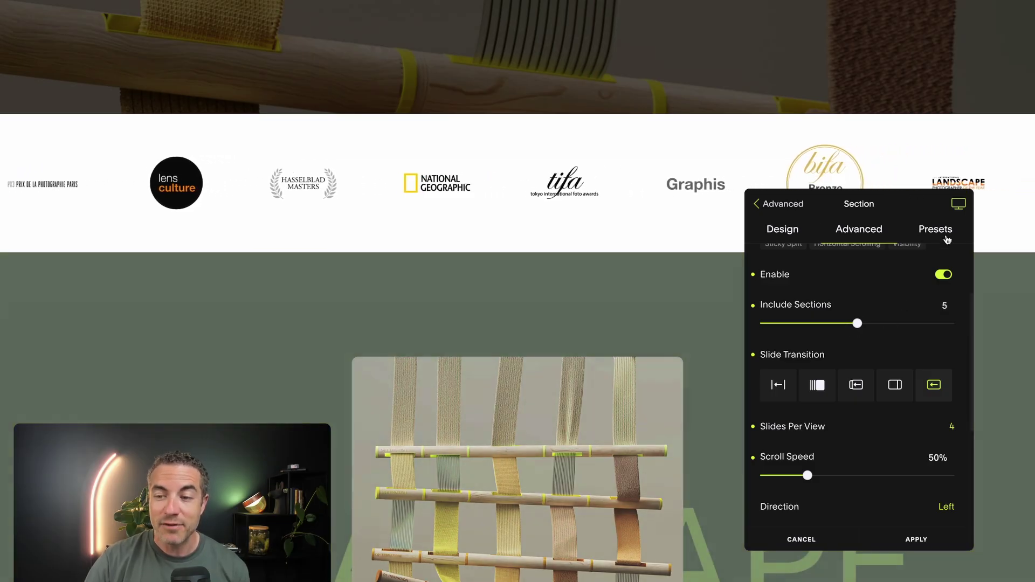
# Step: Set the slider to 3 slides per view in the tablet layout
pyautogui.moveTo(957, 204)
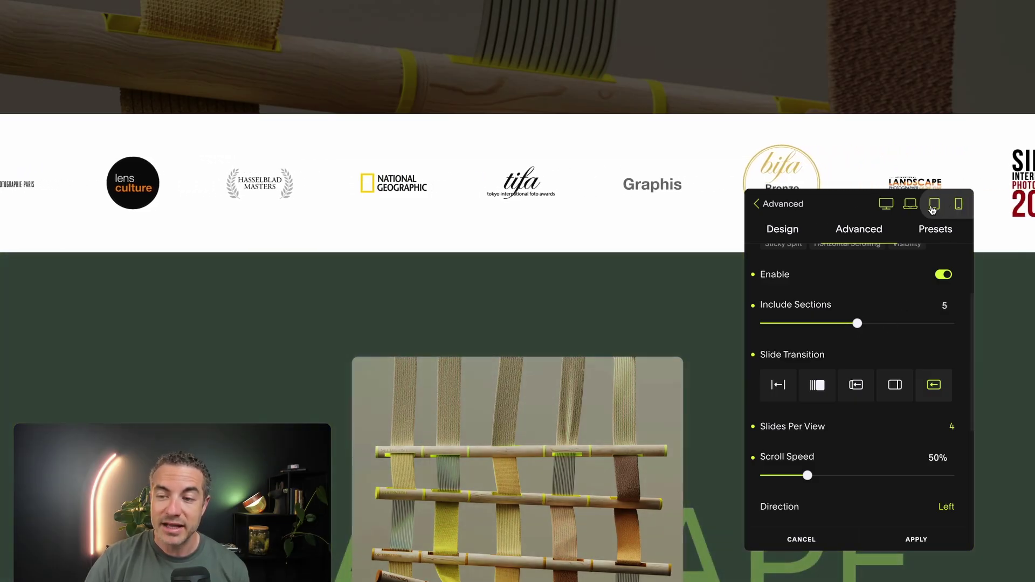
pyautogui.click(934, 207)
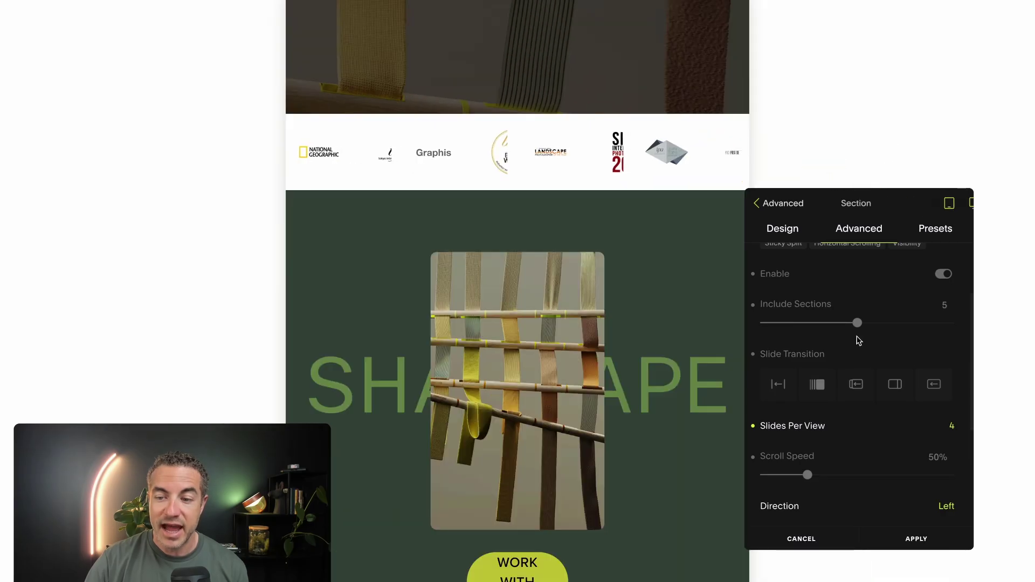
pyautogui.scroll(-1, 889, 404)
pyautogui.click(930, 391)
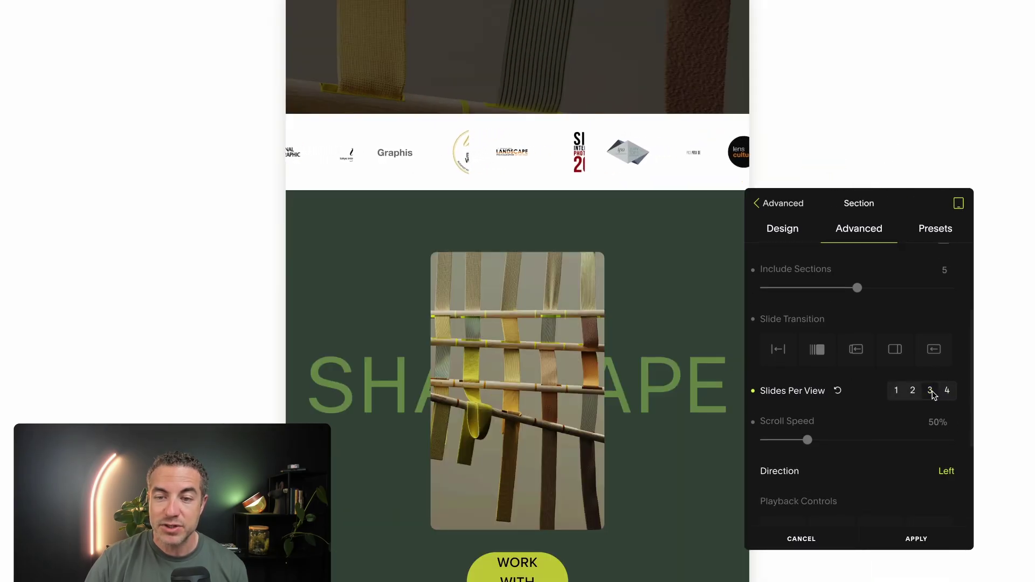
pyautogui.click(917, 392)
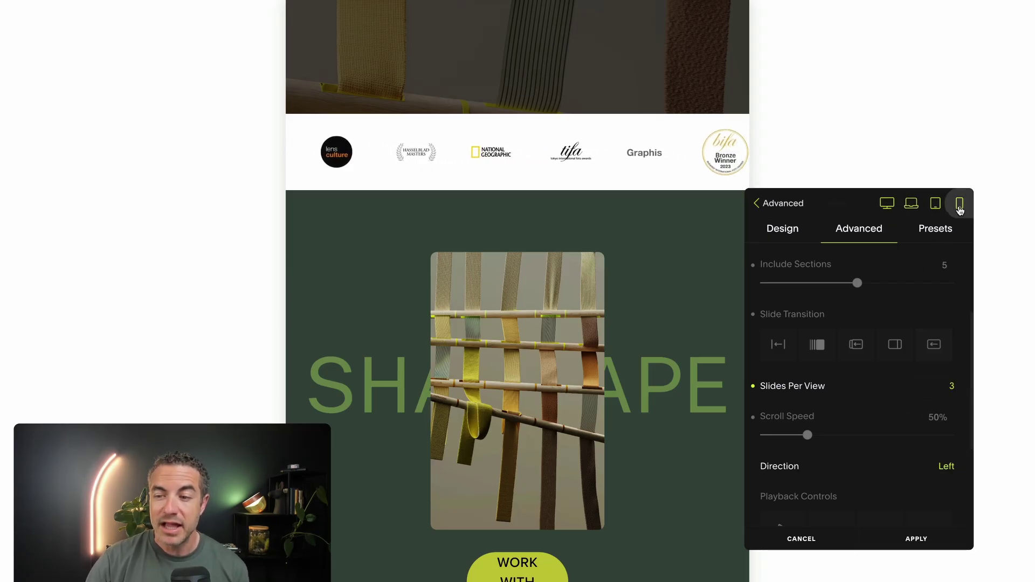
# Step: Check the logo slider in the mobile layout, and apply the slider settings from the desktop layout
pyautogui.click(957, 204)
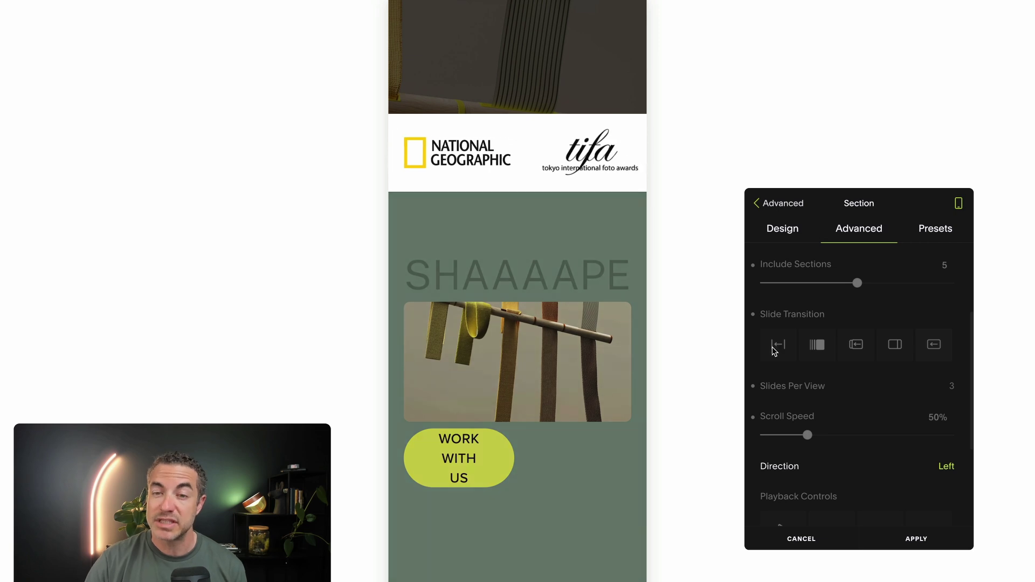
pyautogui.moveTo(563, 222)
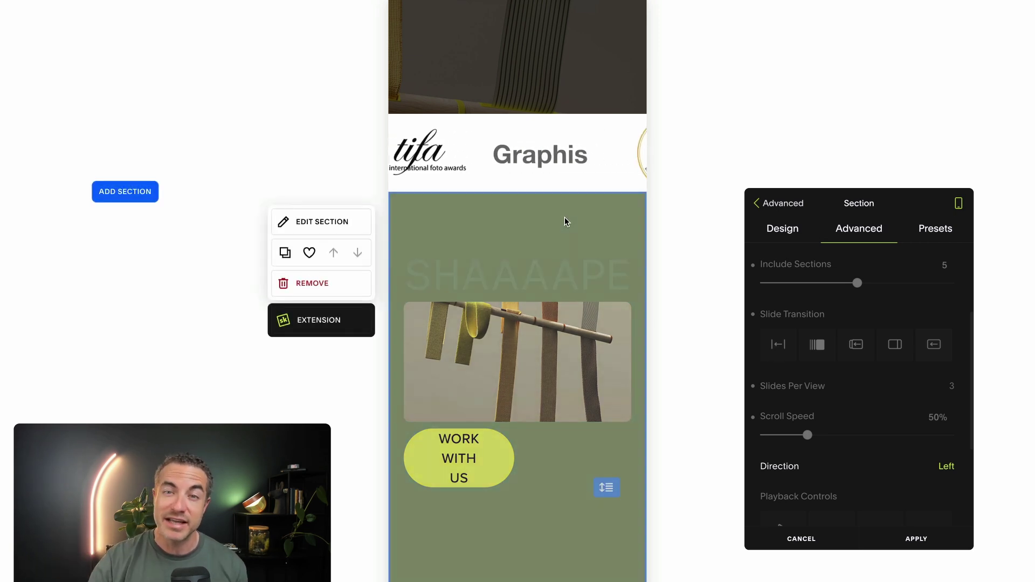
pyautogui.scroll(-2, 855, 421)
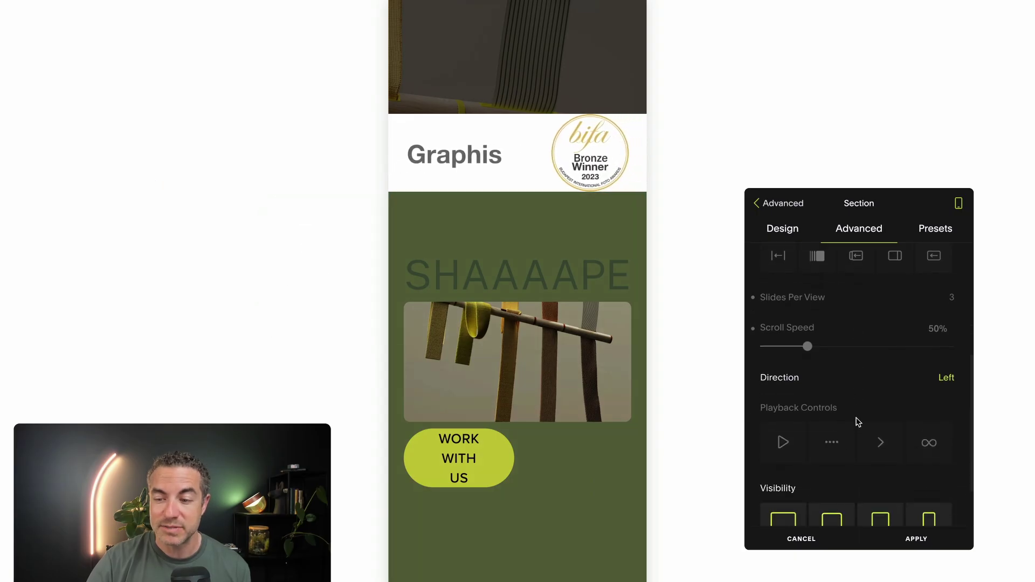
pyautogui.scroll(3, 952, 249)
pyautogui.moveTo(958, 204)
pyautogui.click(886, 203)
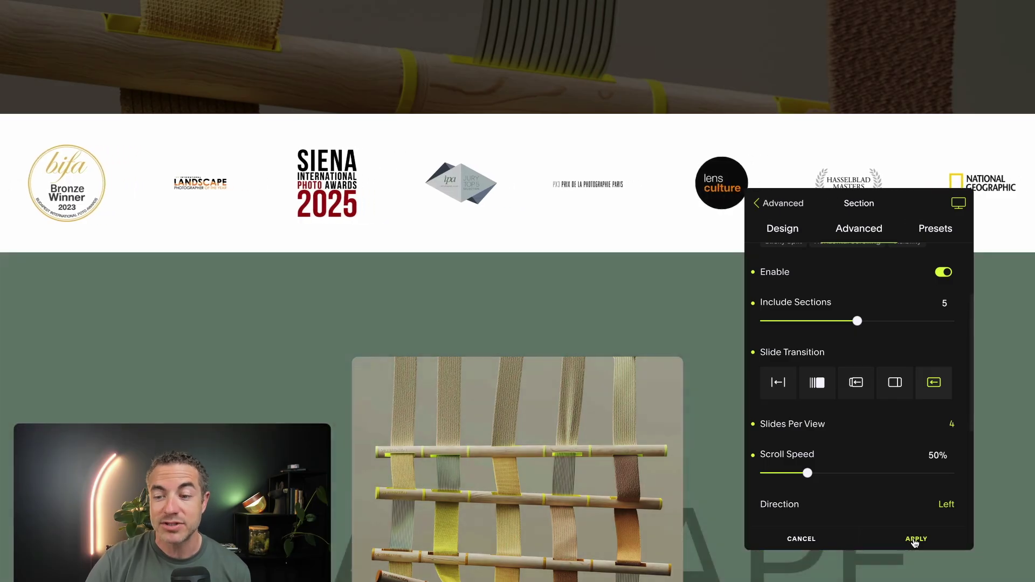
pyautogui.click(917, 539)
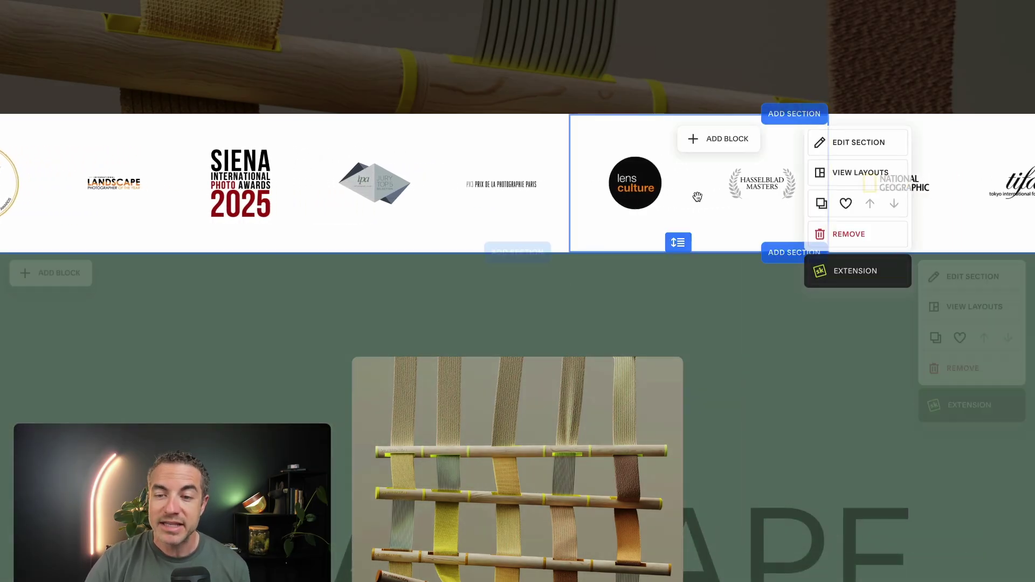
# Step: Reach the leading section's Section Slider settings through the Lens Culture section and disable the slider to restore the stacked sections
pyautogui.click(840, 272)
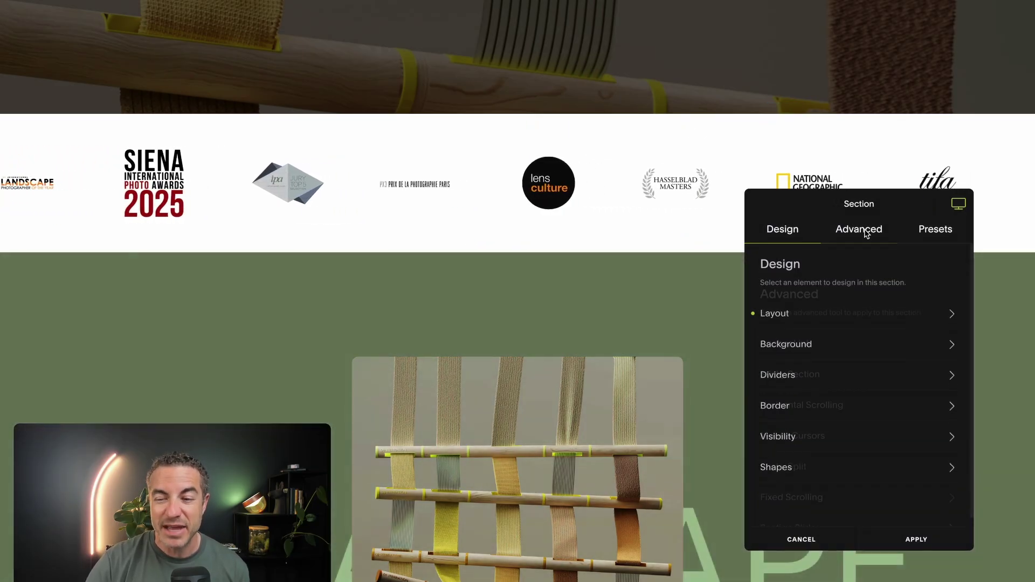
pyautogui.click(859, 229)
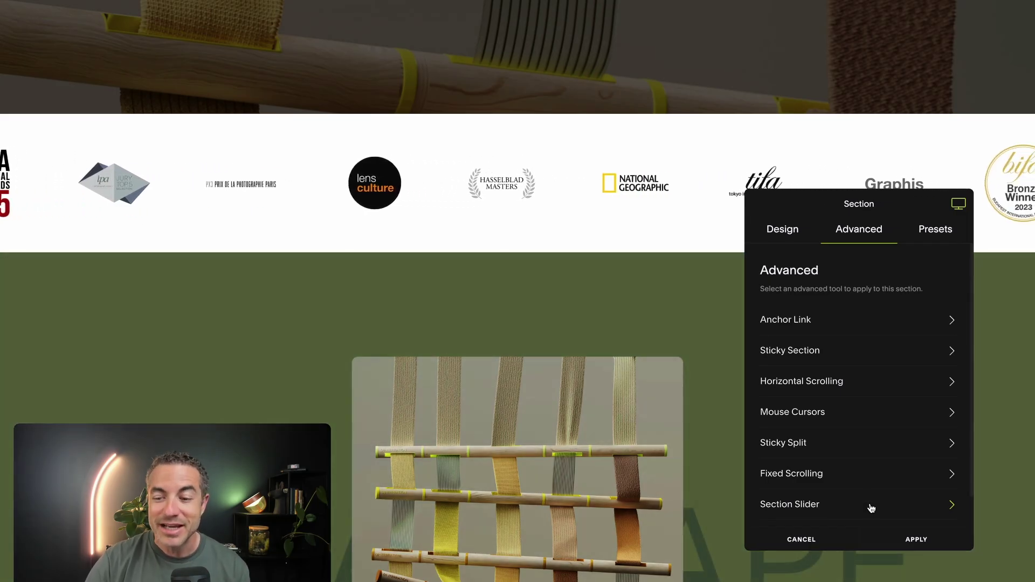
pyautogui.click(872, 507)
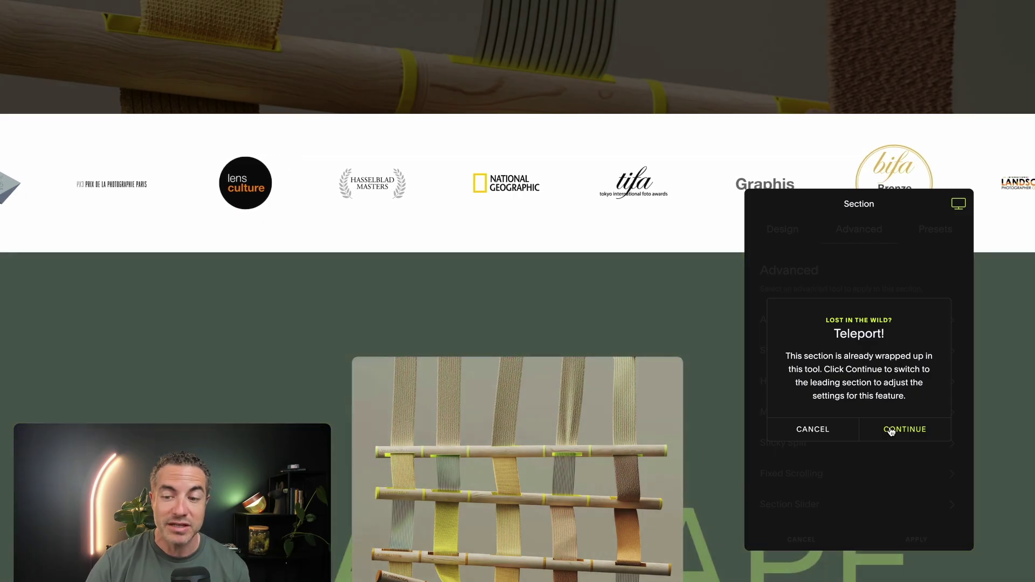
pyautogui.click(891, 429)
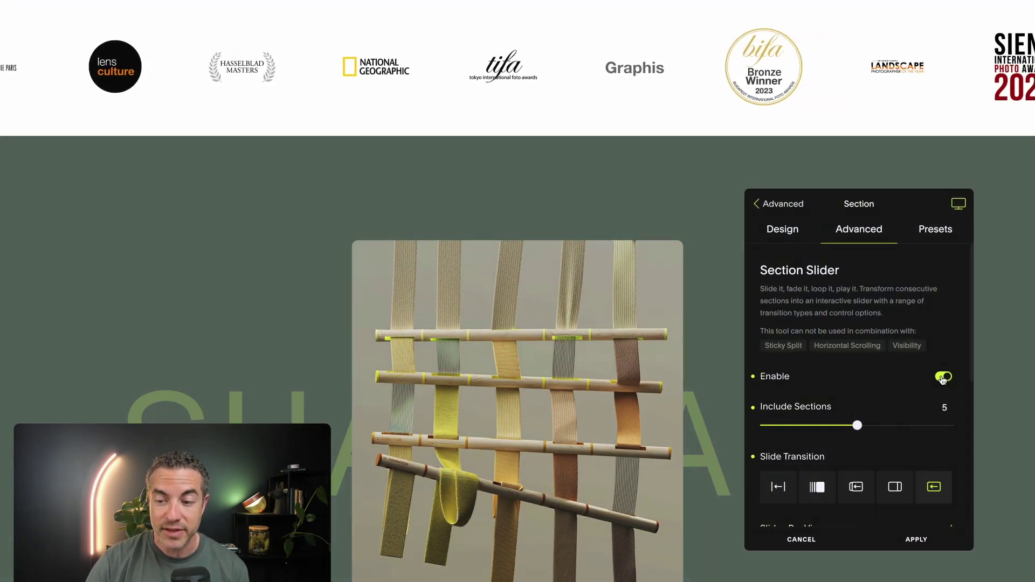
pyautogui.click(943, 378)
pyautogui.click(916, 539)
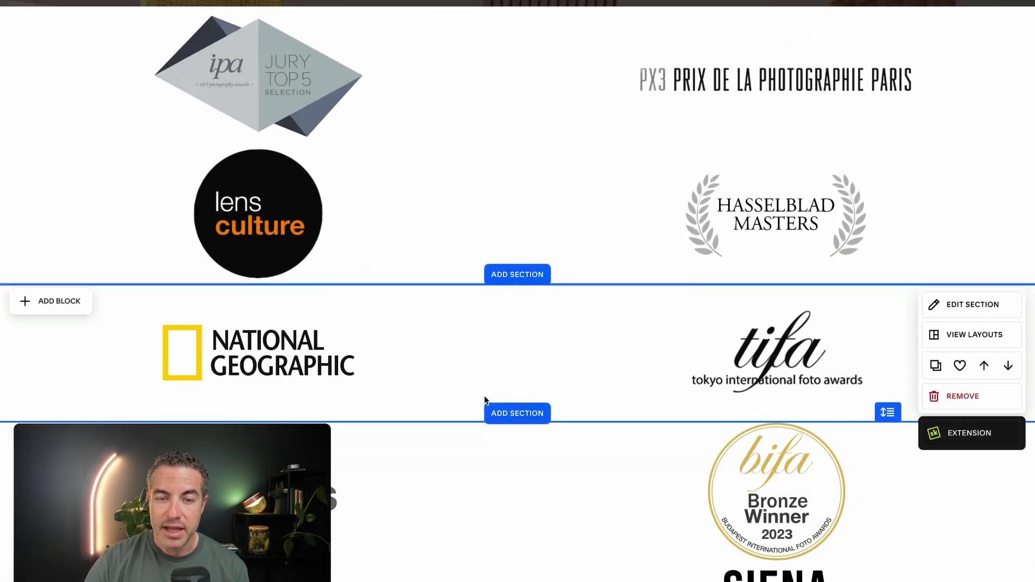
# Step: Set the Grayscale filter of the National Geographic logo image to 100%
pyautogui.scroll(3, 340, 200)
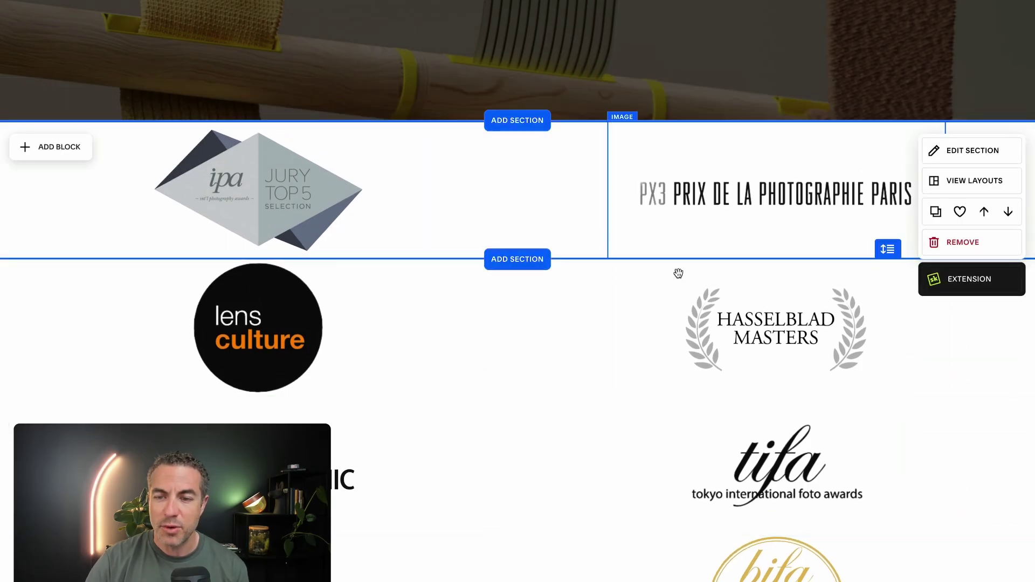
pyautogui.scroll(-2, 630, 356)
pyautogui.scroll(-1, 286, 383)
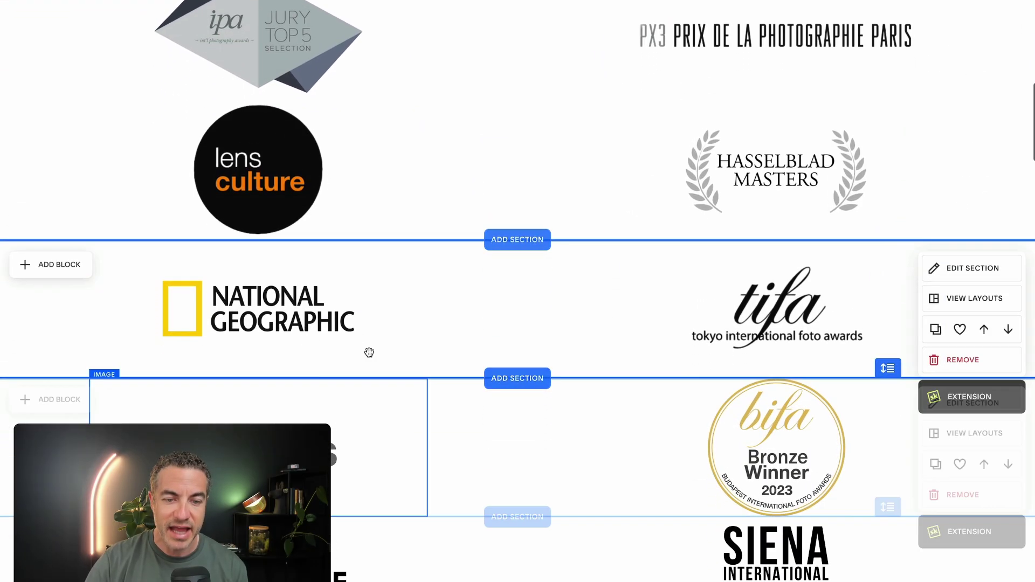
pyautogui.click(313, 313)
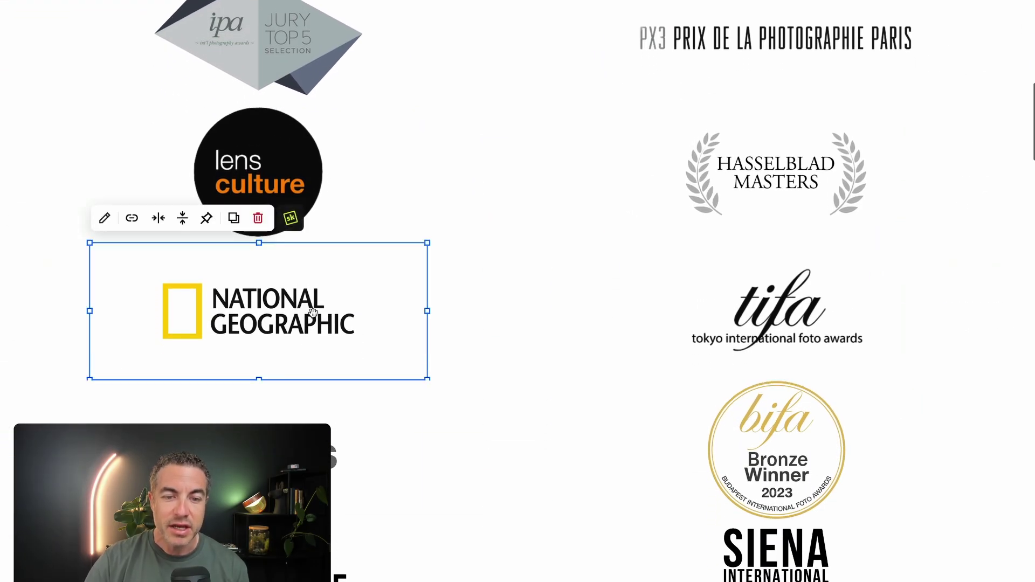
pyautogui.click(291, 218)
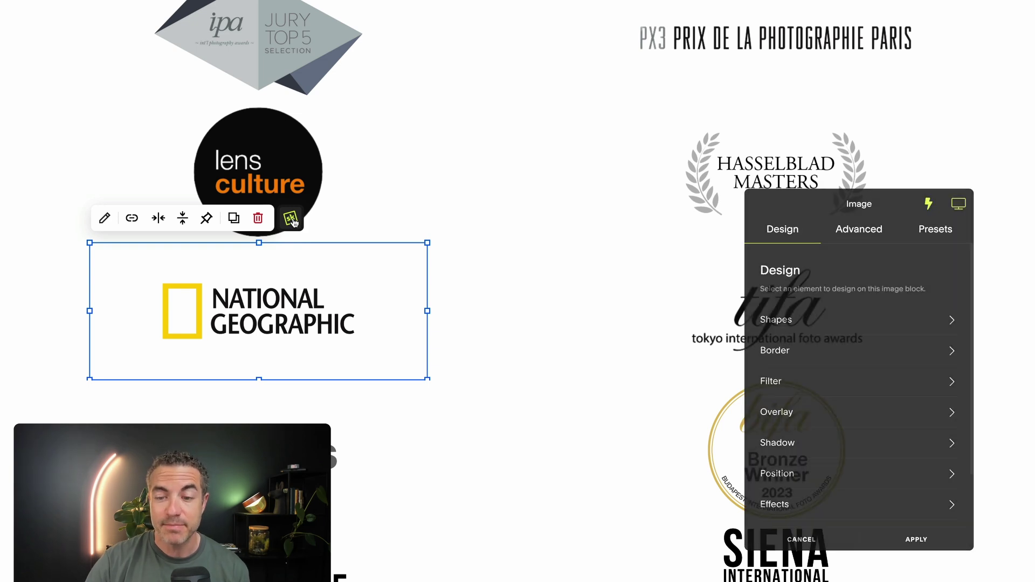
pyautogui.click(845, 383)
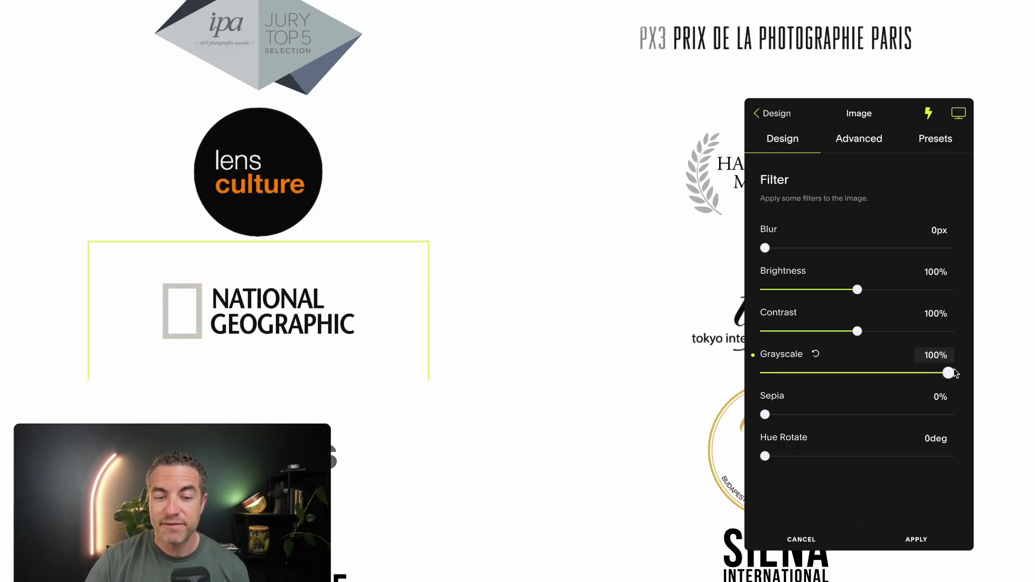
# Step: Set the National Geographic logo's Grayscale filter to 0% in Hover Mode and return to its normal-state design options
pyautogui.click(930, 116)
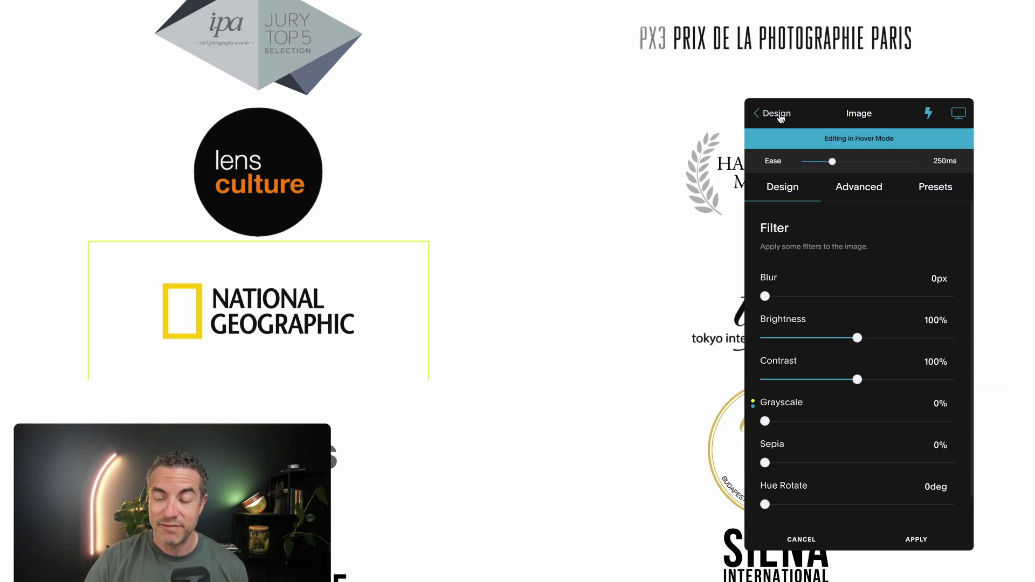
pyautogui.click(780, 117)
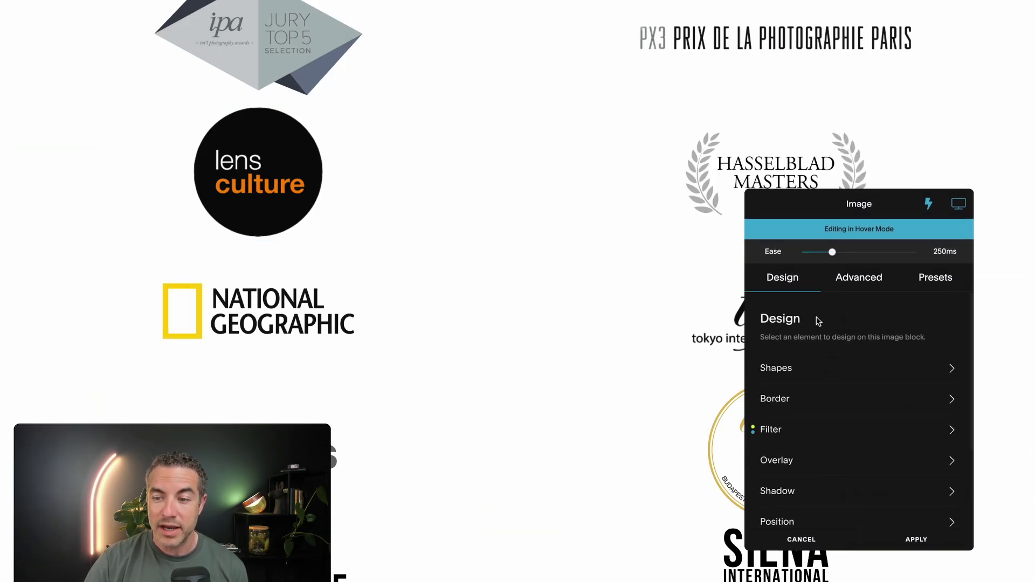
pyautogui.click(929, 204)
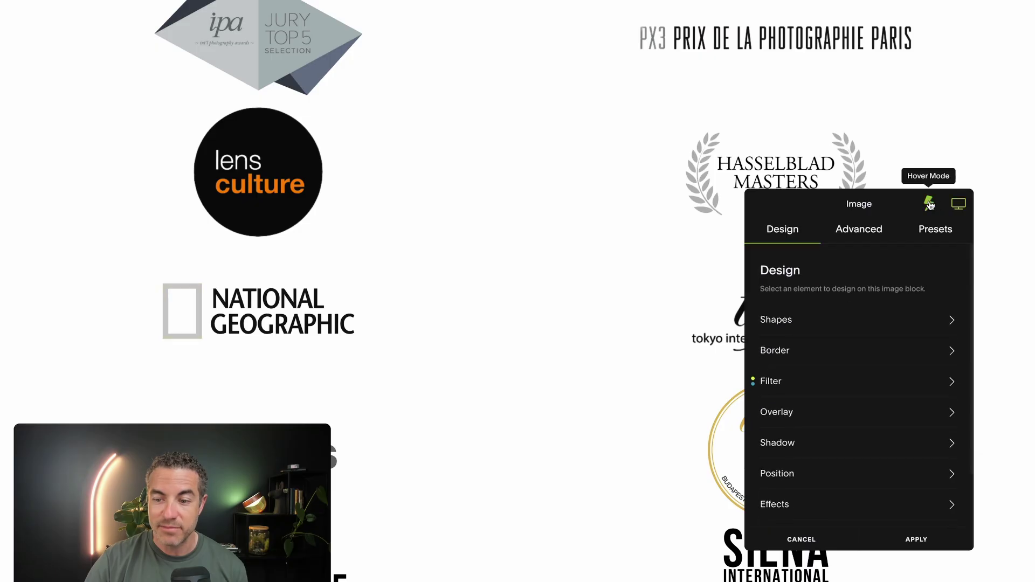
pyautogui.scroll(-1, 865, 444)
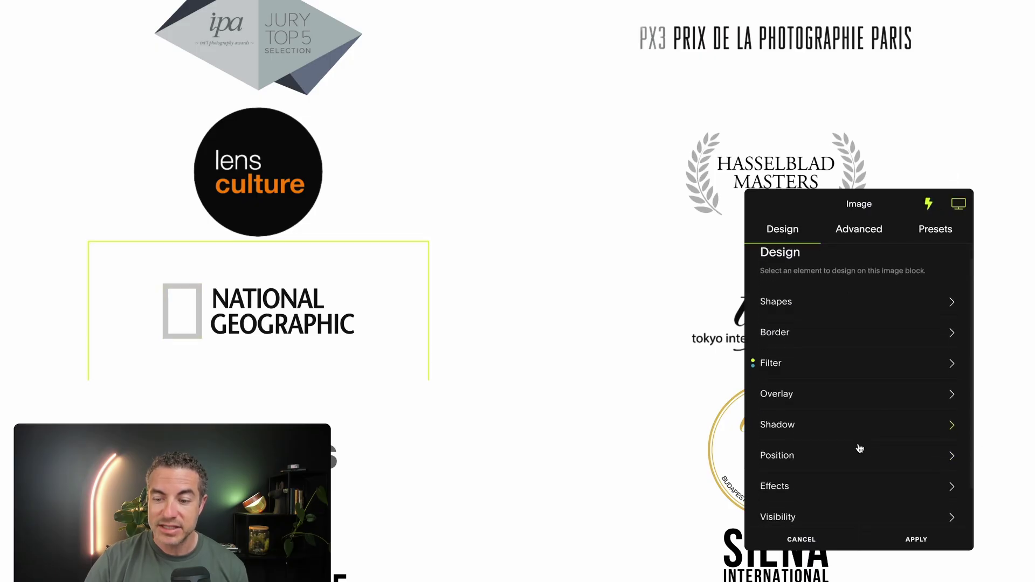
# Step: Set the National Geographic logo's Scale effect to 97% normally and 100% in Hover Mode, and apply the design changes
pyautogui.click(855, 489)
pyautogui.moveTo(857, 381); pyautogui.dragTo(852, 380)
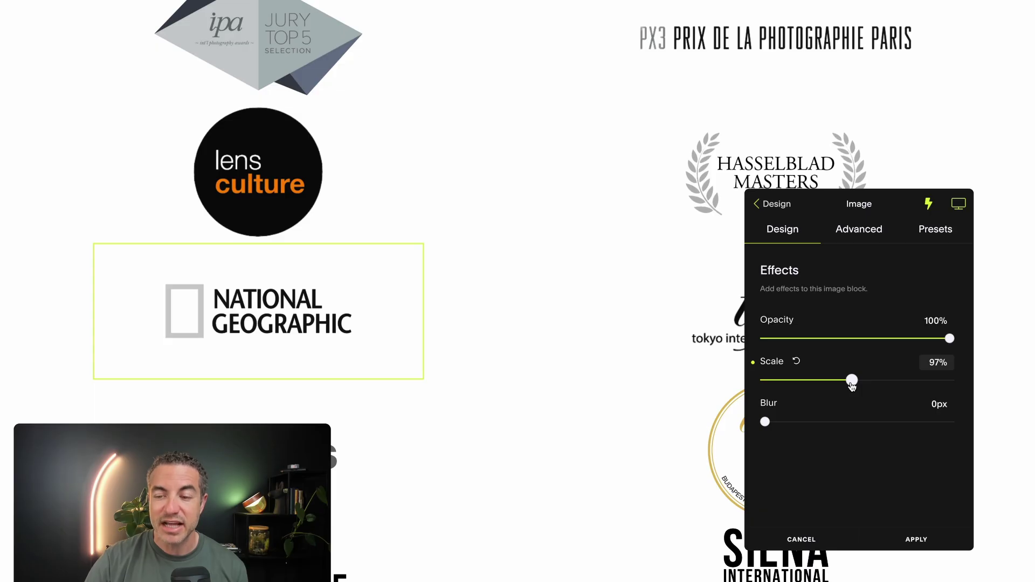
pyautogui.click(928, 208)
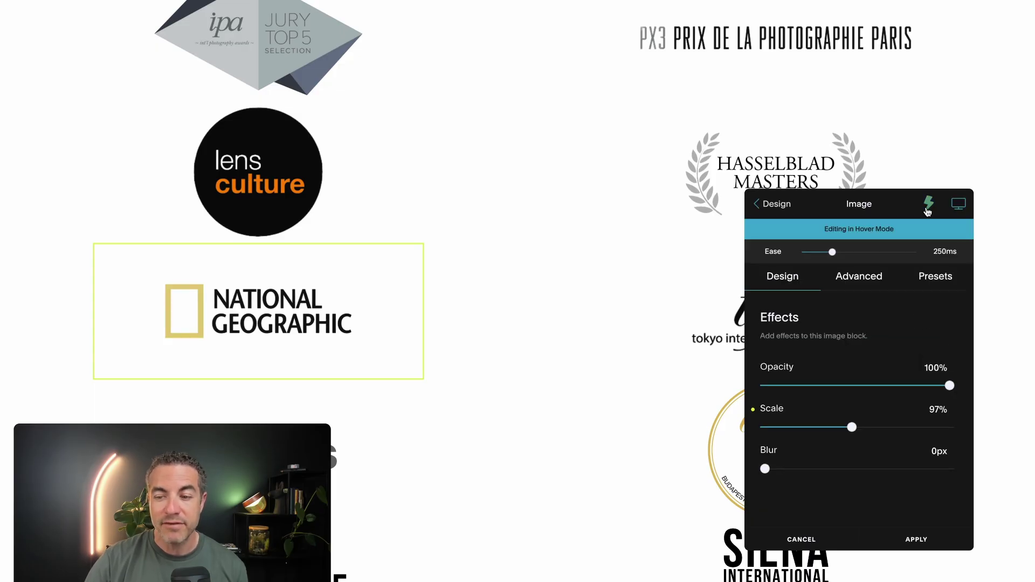
pyautogui.moveTo(851, 430); pyautogui.dragTo(857, 430)
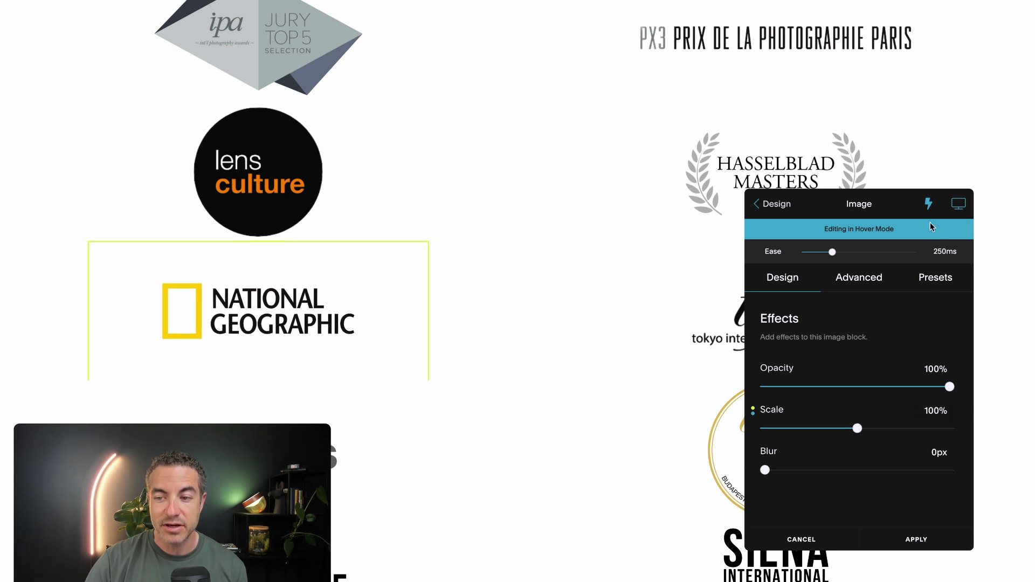
pyautogui.click(915, 541)
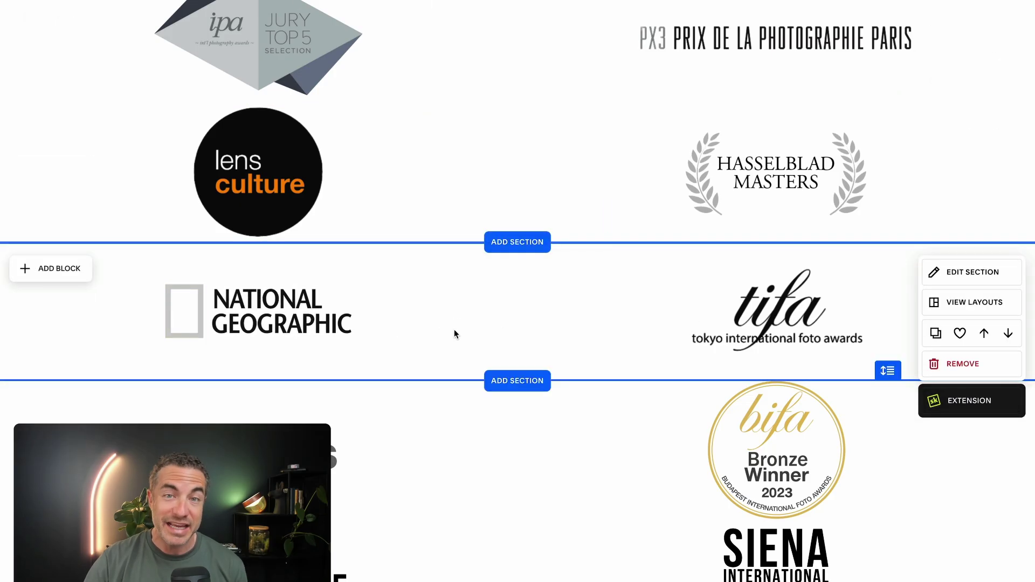
# Step: Save the National Geographic logo's block settings as a preset named "Logo Slider Image" and apply it
pyautogui.click(377, 323)
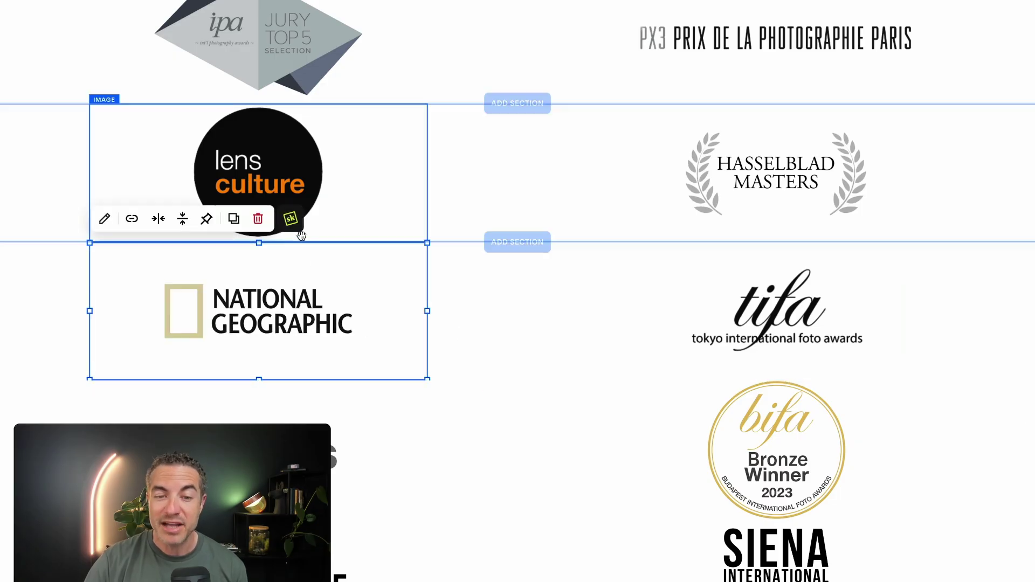
pyautogui.click(291, 219)
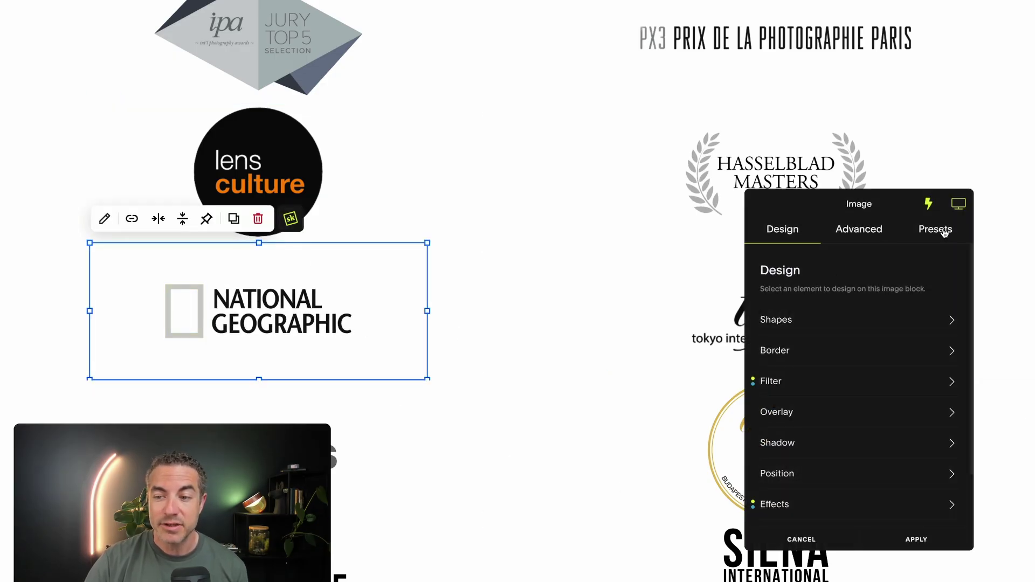
pyautogui.click(943, 232)
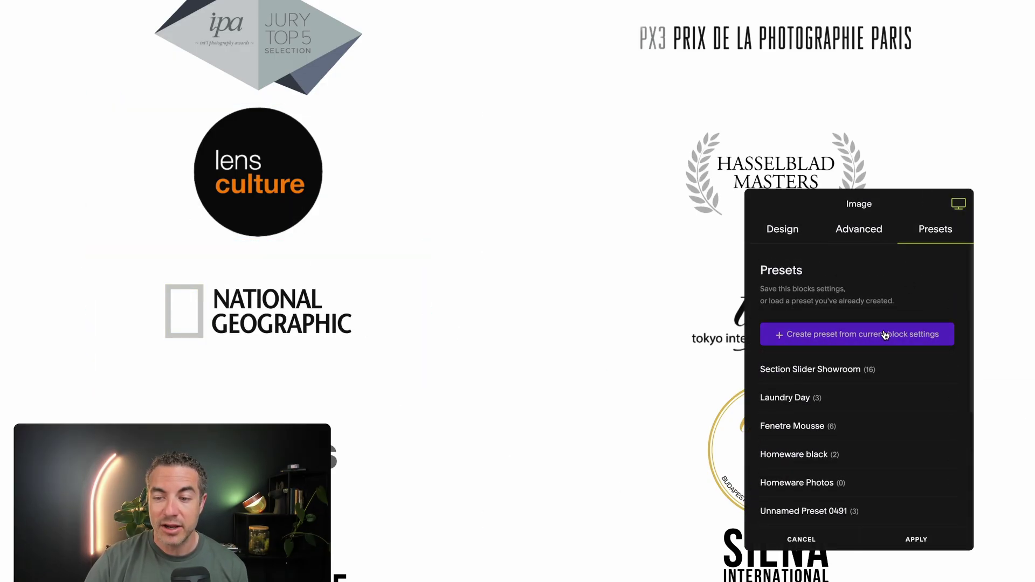
pyautogui.click(837, 342)
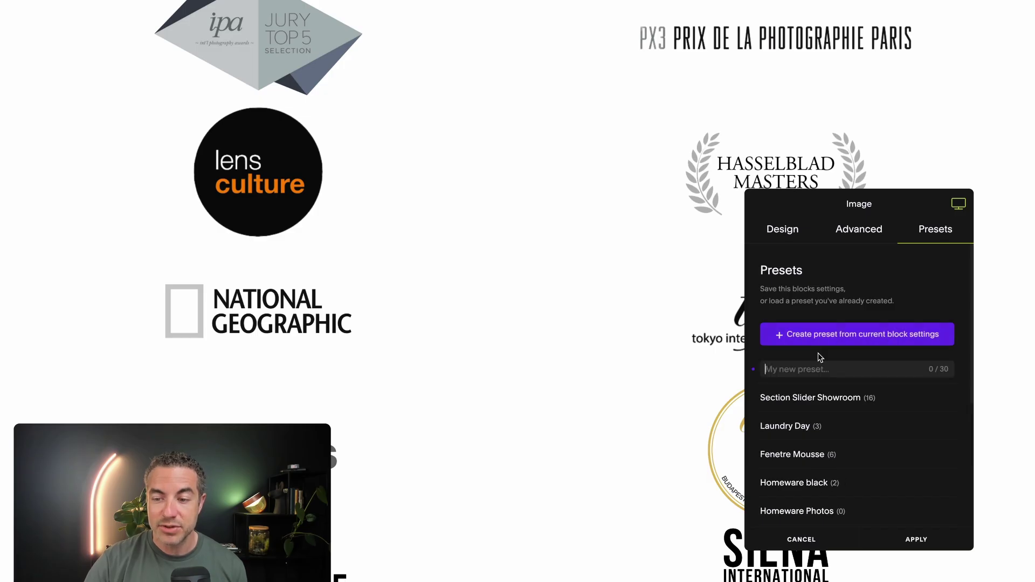
pyautogui.write('Log')
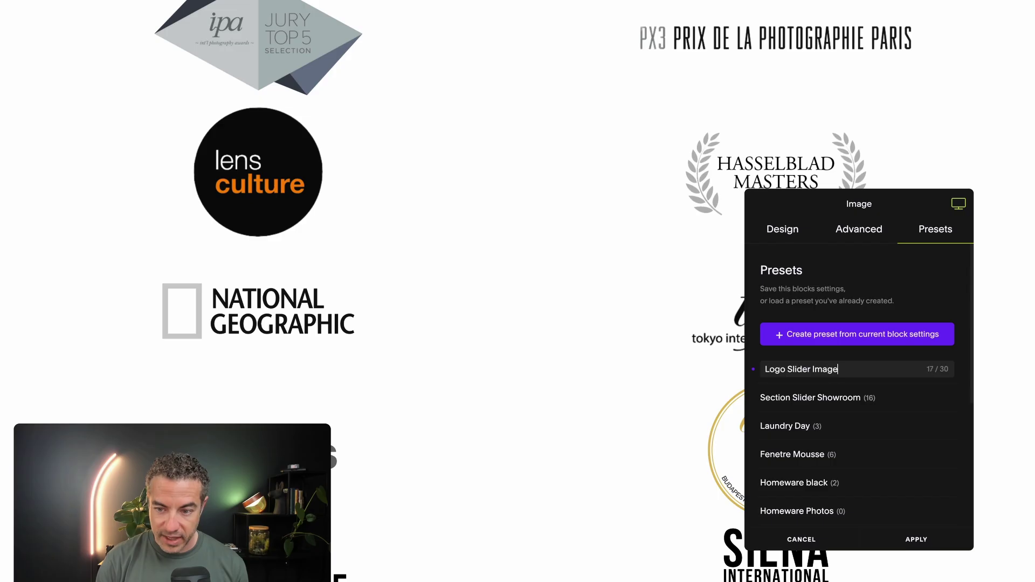
pyautogui.write('o Slider Image')
pyautogui.press('Return')
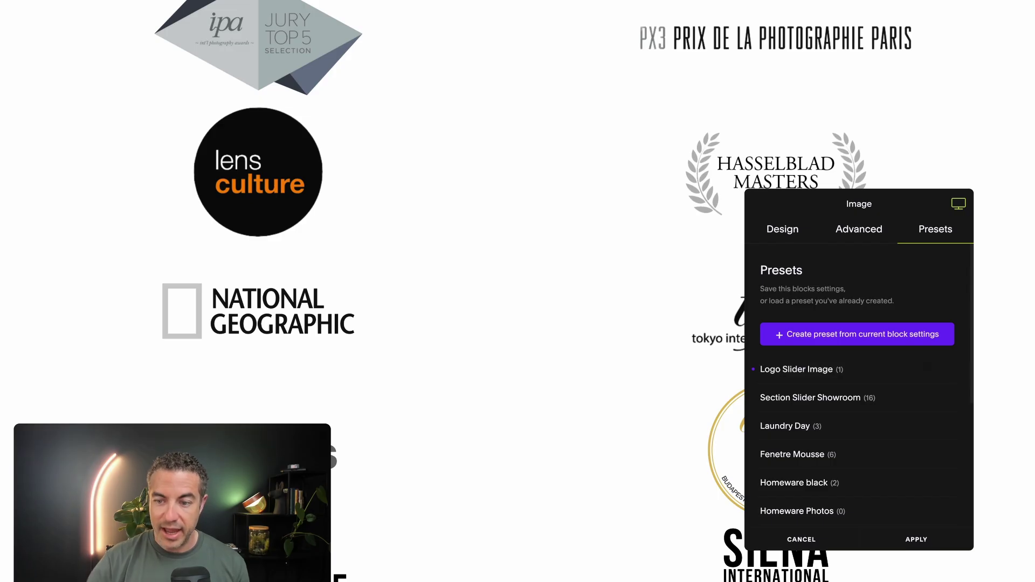
pyautogui.click(903, 541)
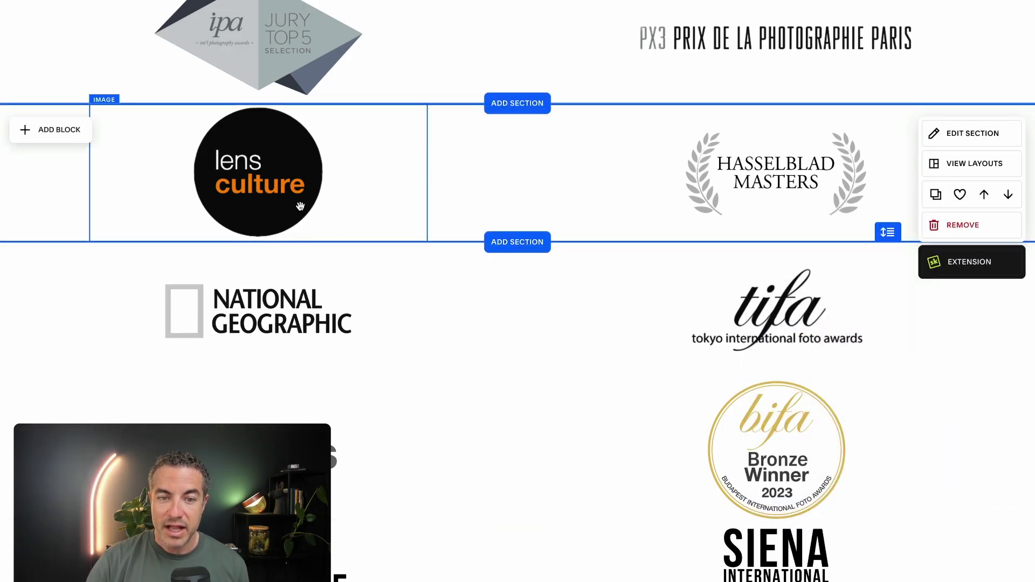
# Step: Apply the "Logo Slider Image" preset to the orange-accented logo beside the Siena International Photo Awards logo
pyautogui.scroll(-2, 568, 404)
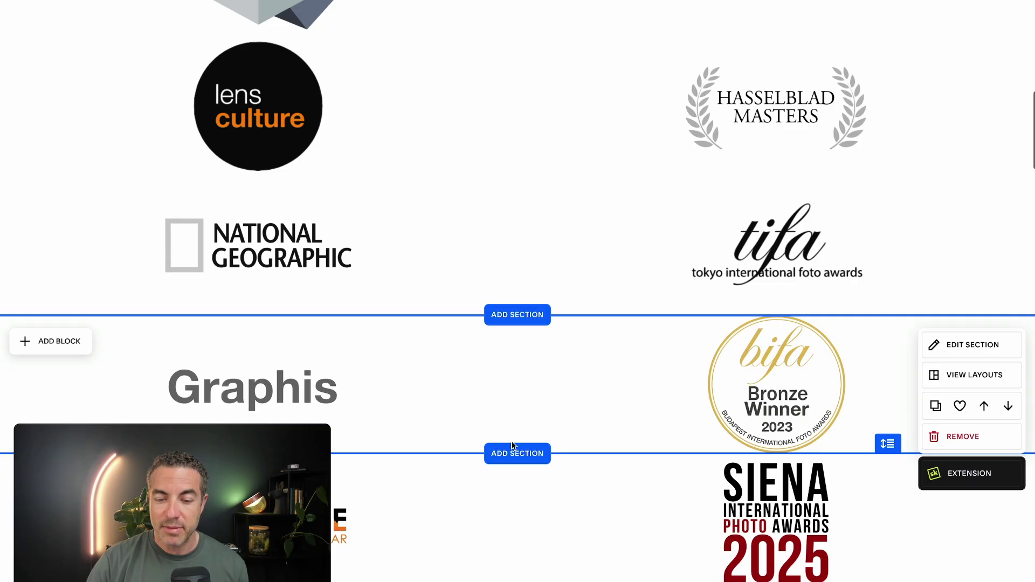
pyautogui.click(378, 469)
pyautogui.click(291, 381)
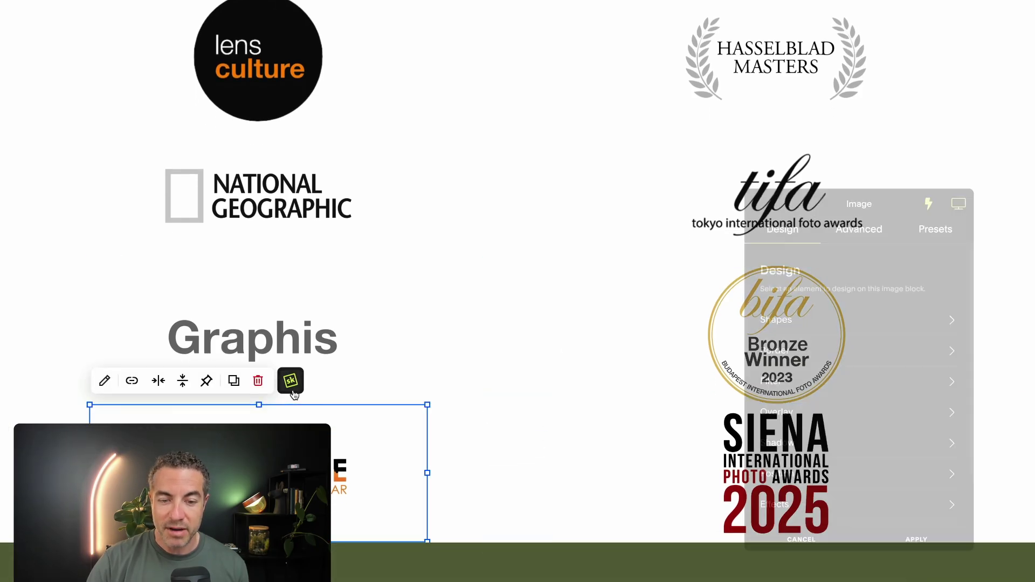
pyautogui.click(927, 230)
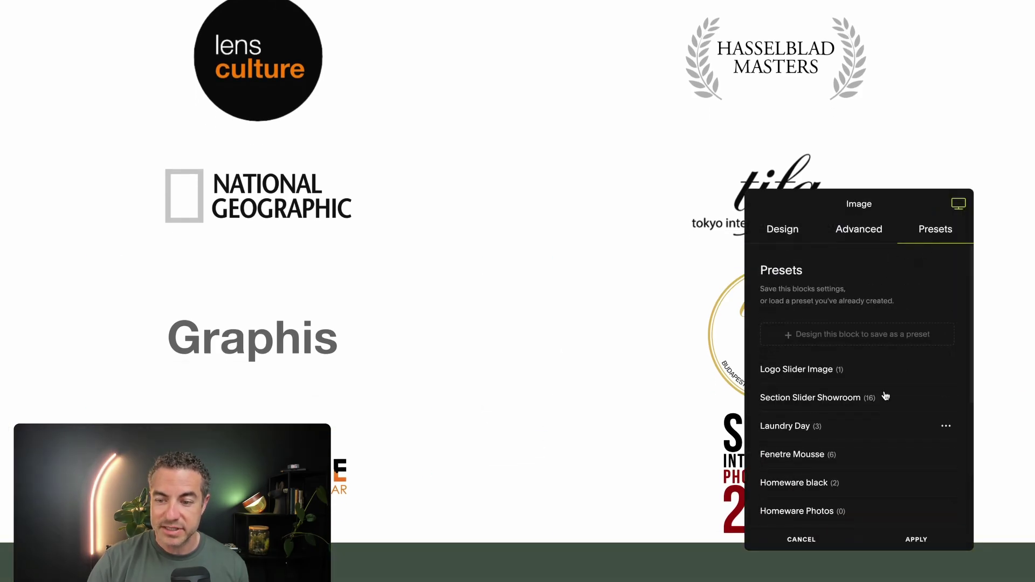
pyautogui.click(910, 540)
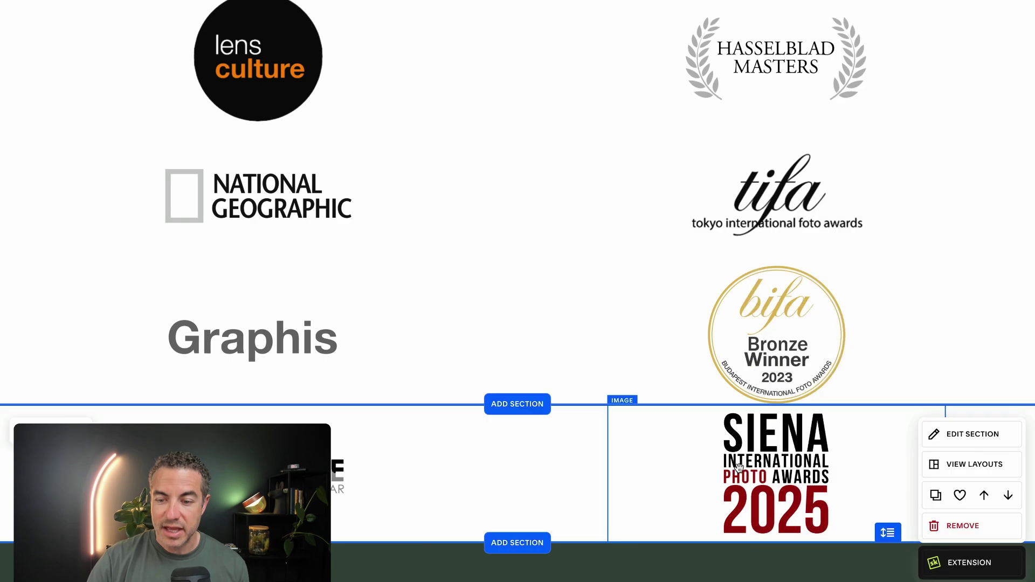
# Step: Apply the "Logo Slider Image" preset to the Siena International Photo Awards 2025 logo
pyautogui.click(808, 458)
pyautogui.click(806, 377)
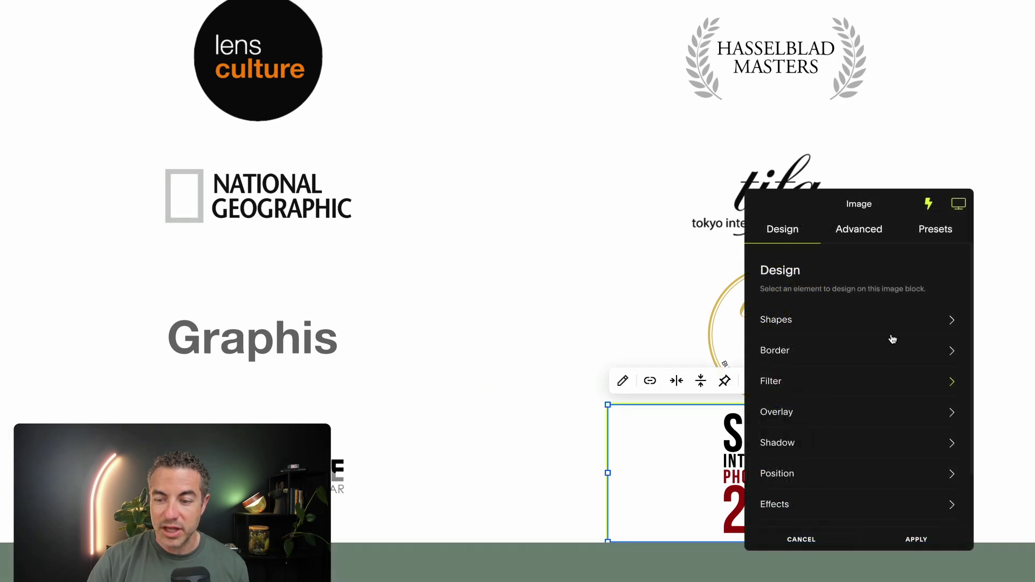
pyautogui.click(933, 229)
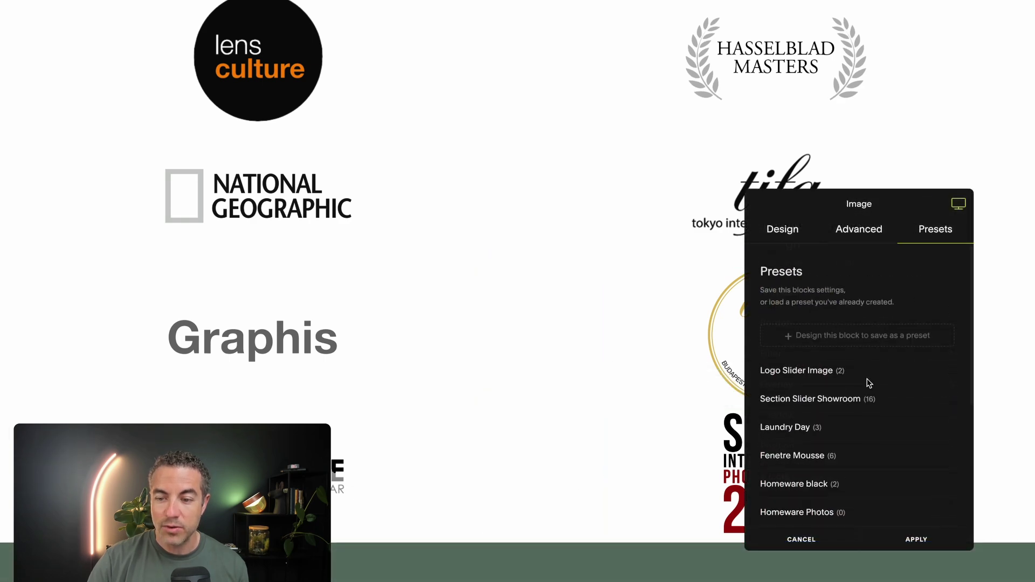
pyautogui.click(910, 540)
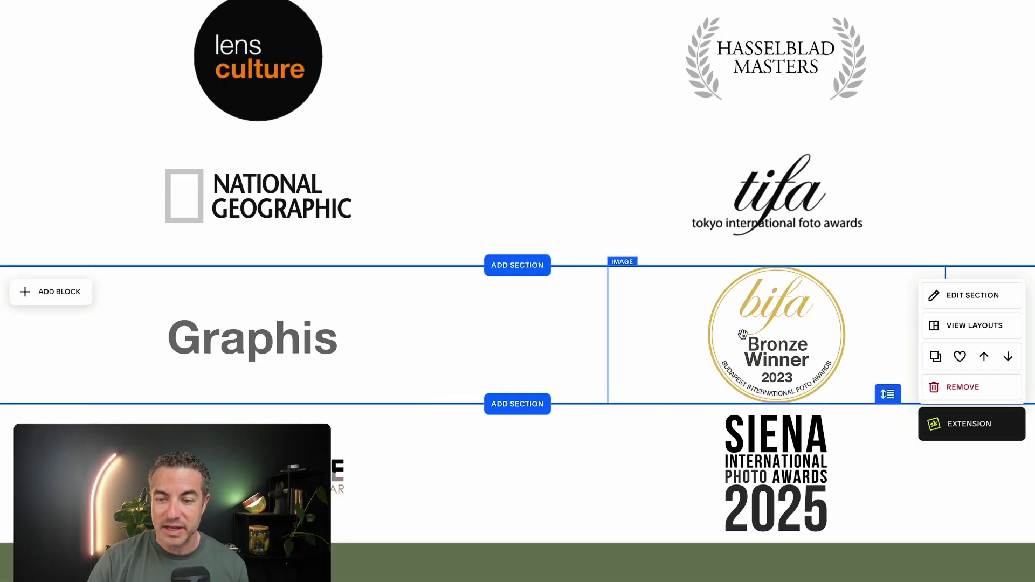
# Step: Apply the "Logo Slider Image" preset to the BIFA Bronze Winner 2023 logo beside Graphis
pyautogui.click(743, 334)
pyautogui.click(806, 243)
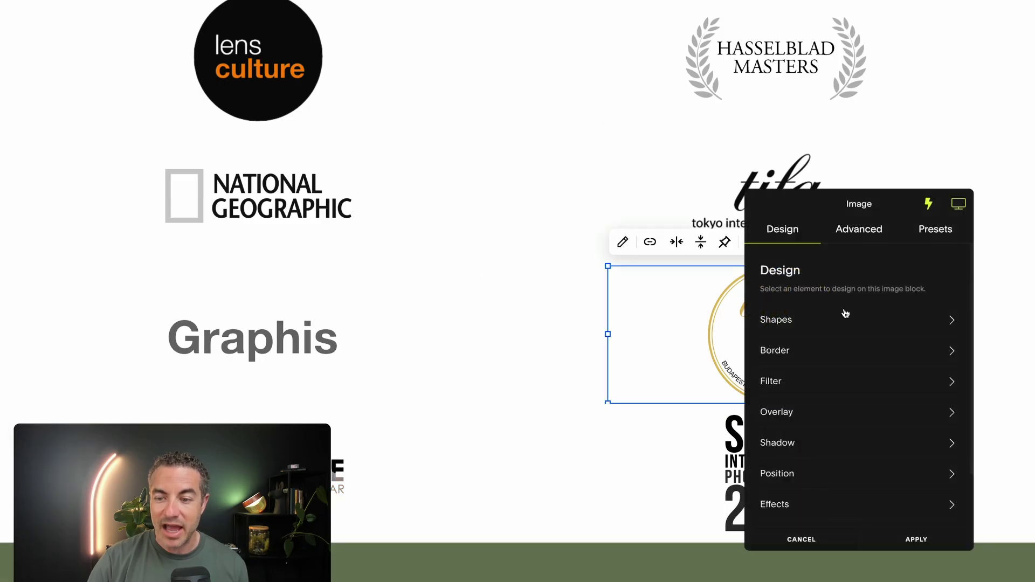
pyautogui.click(935, 237)
pyautogui.click(918, 538)
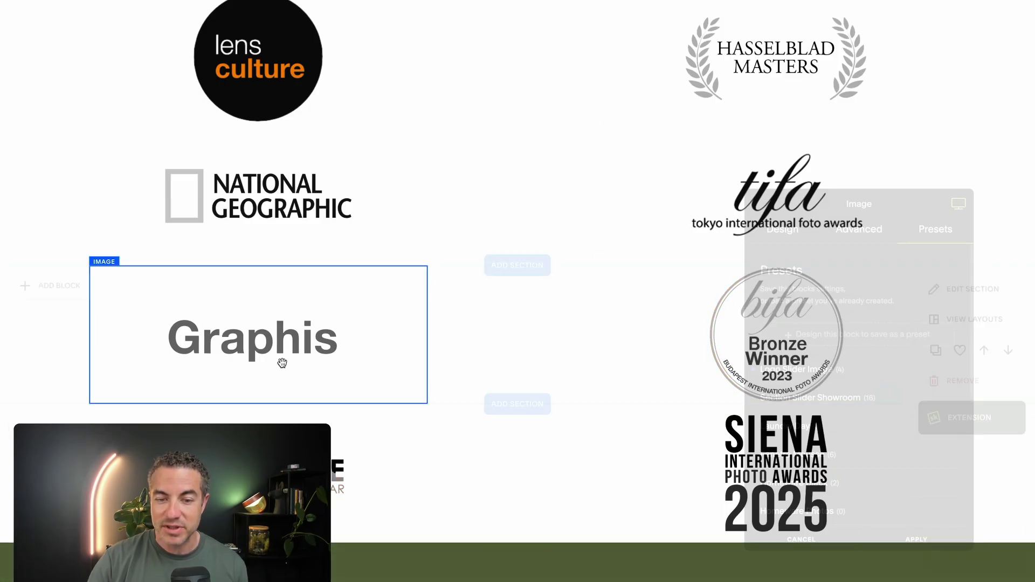